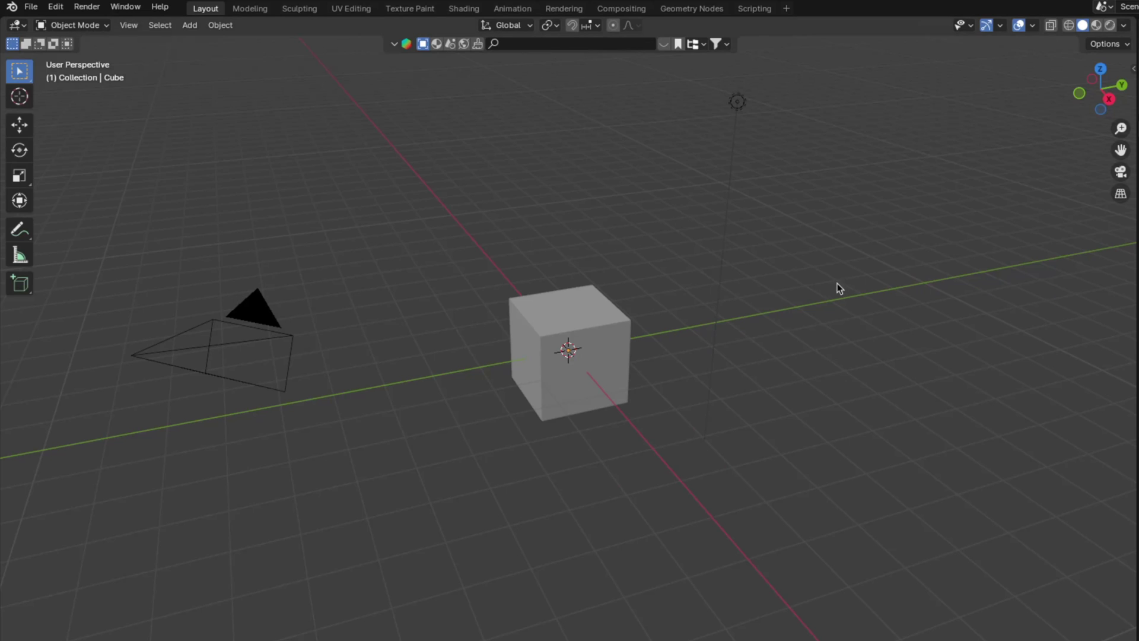
Step: Delete the default camera, cube and light, then add a fresh cube
key(a)
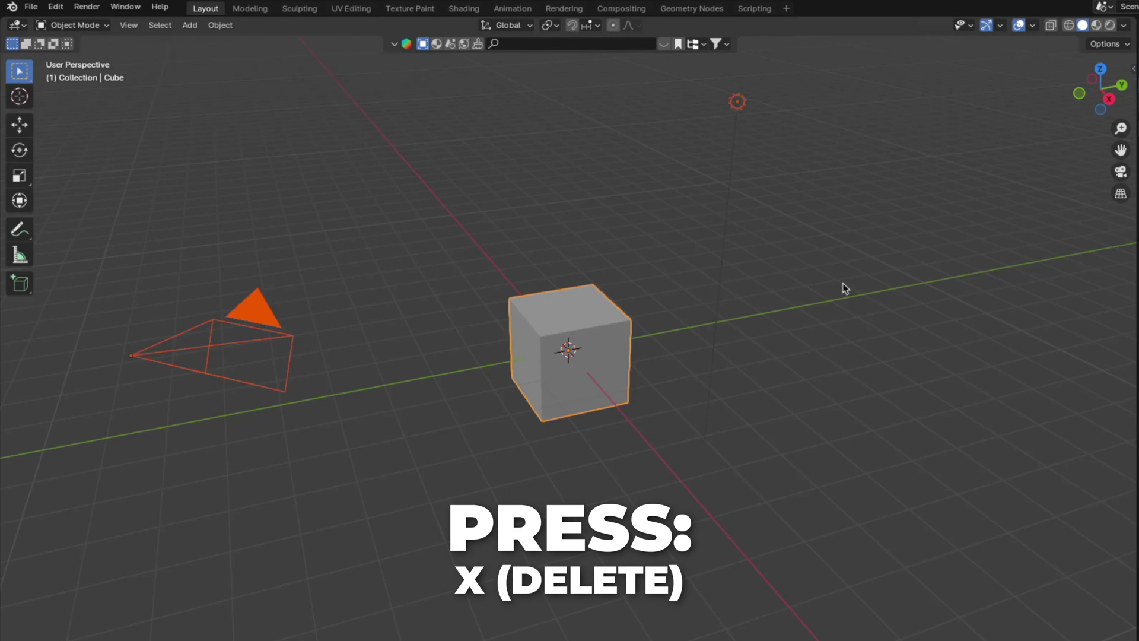
key(x)
click(842, 284)
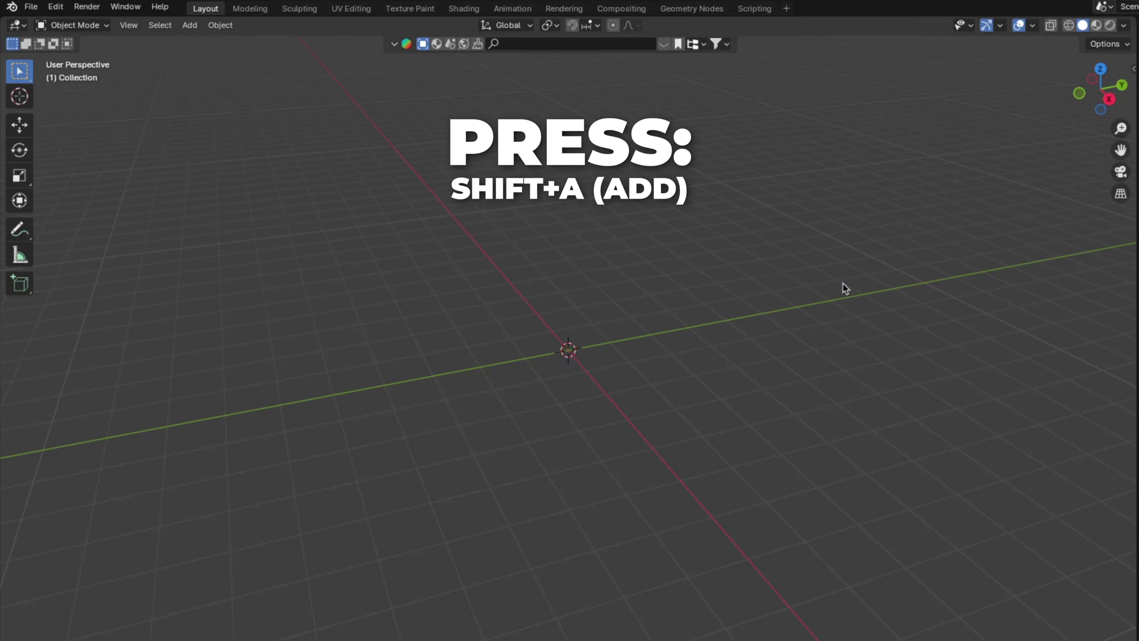
key(shift+a)
mouse_move(656, 293)
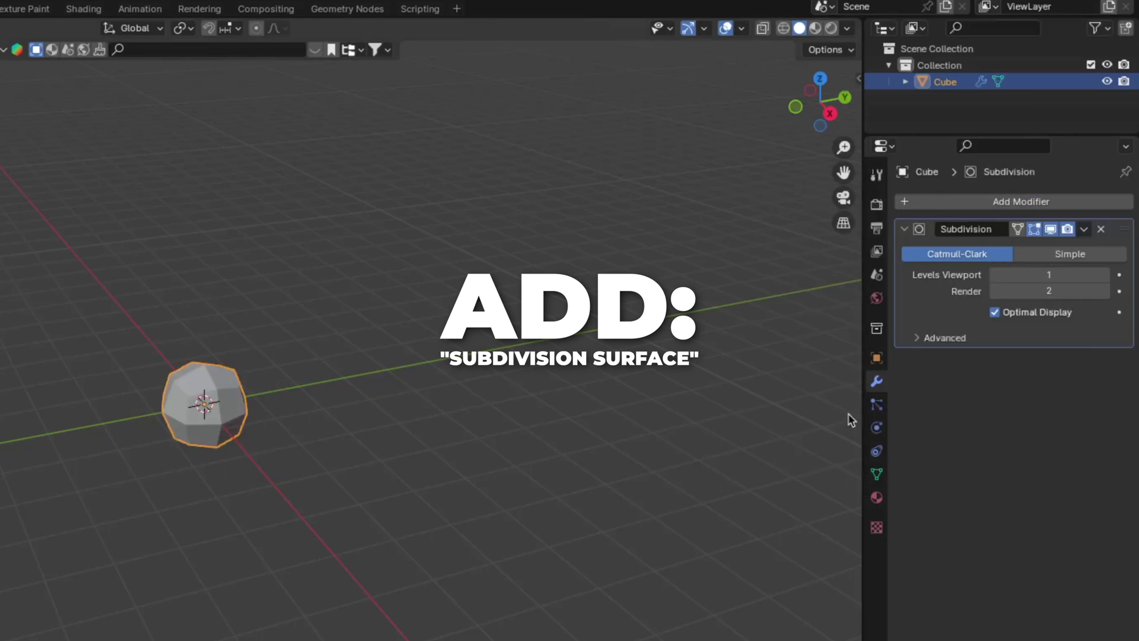
Step: Give the cube a Simple Subdivision modifier at level 3 plus a Bevel modifier
click(1070, 254)
drag(1051, 273, 1053, 290)
text(3)
key(Return)
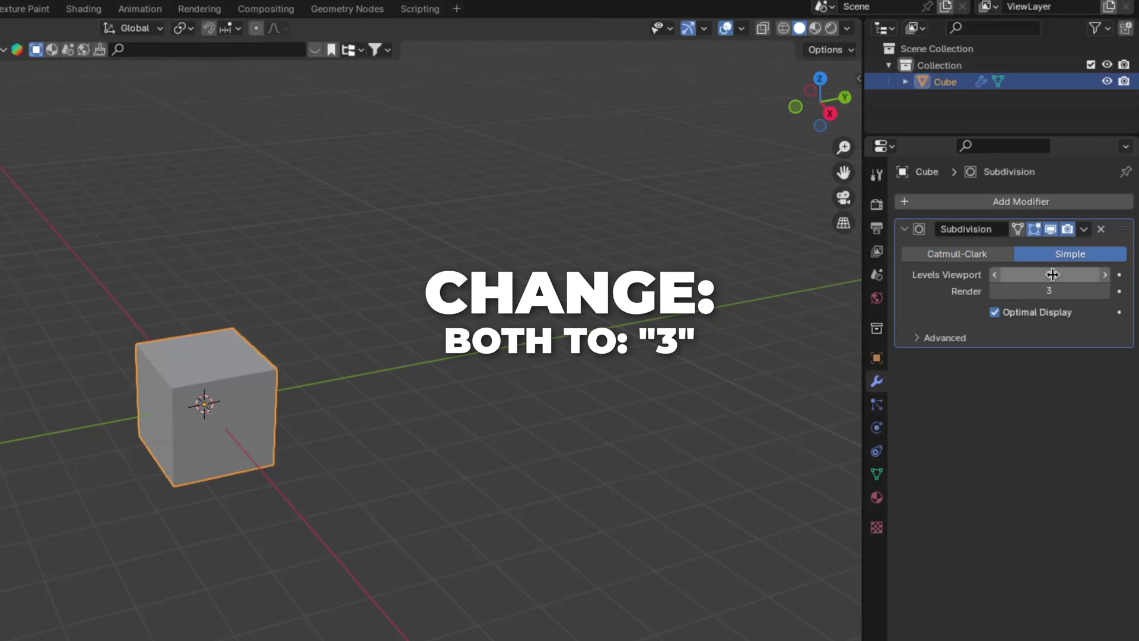
click(1020, 201)
mouse_move(1035, 198)
click(831, 216)
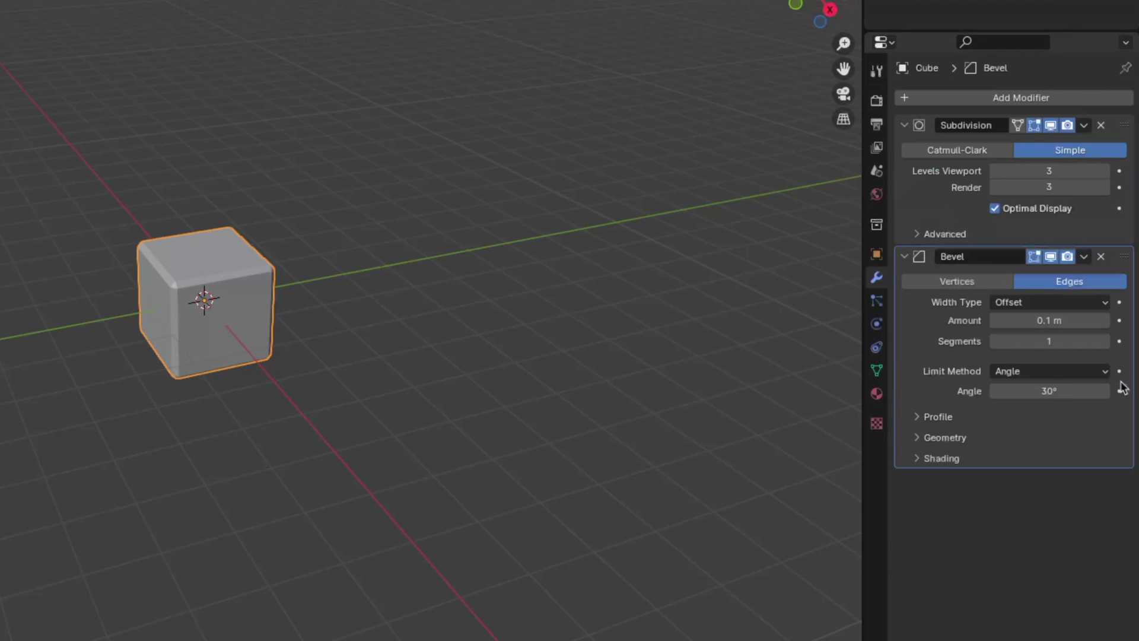
Step: Add a Displace modifier above Bevel, driven by a new Clouds texture of size 0.33
click(956, 97)
mouse_move(1019, 113)
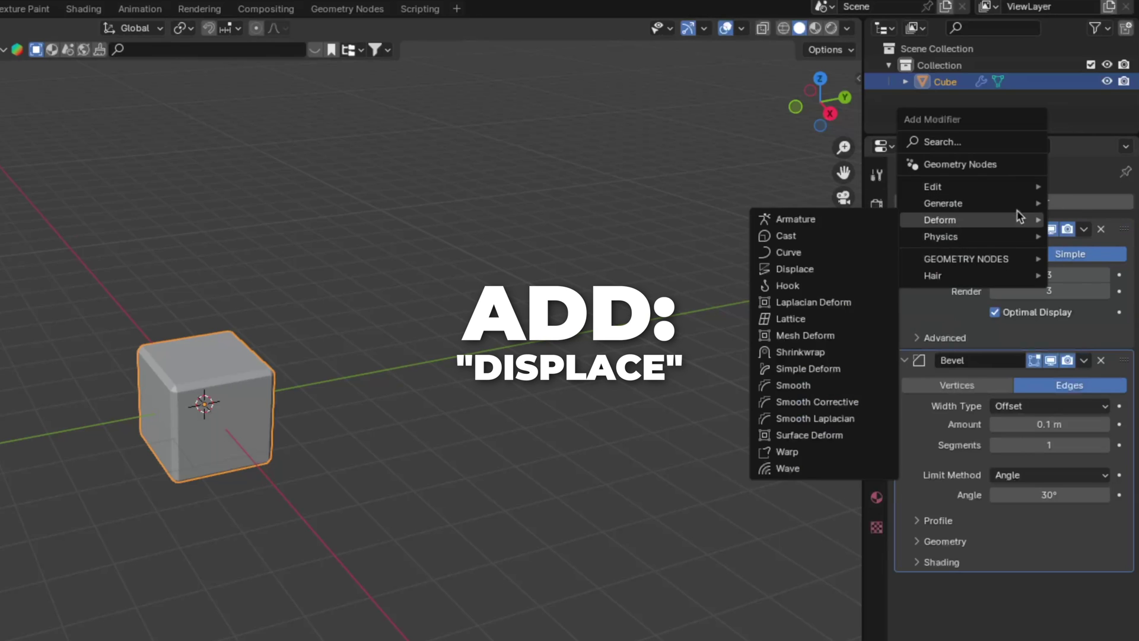
click(794, 269)
drag(1126, 587, 1135, 334)
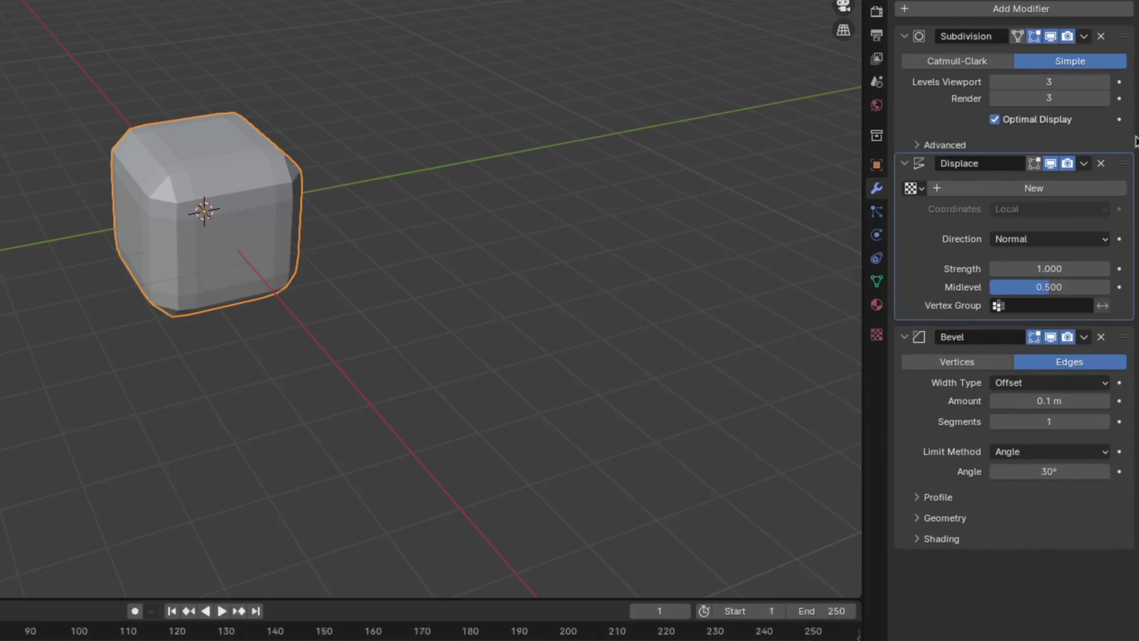
click(1071, 189)
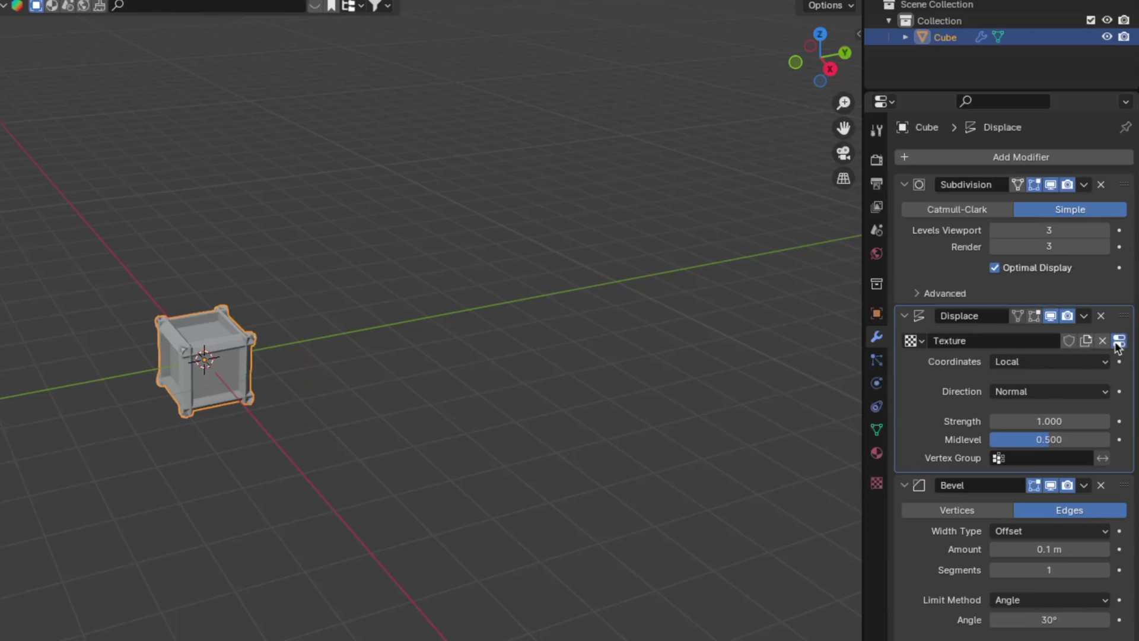
click(1119, 341)
click(991, 207)
click(986, 260)
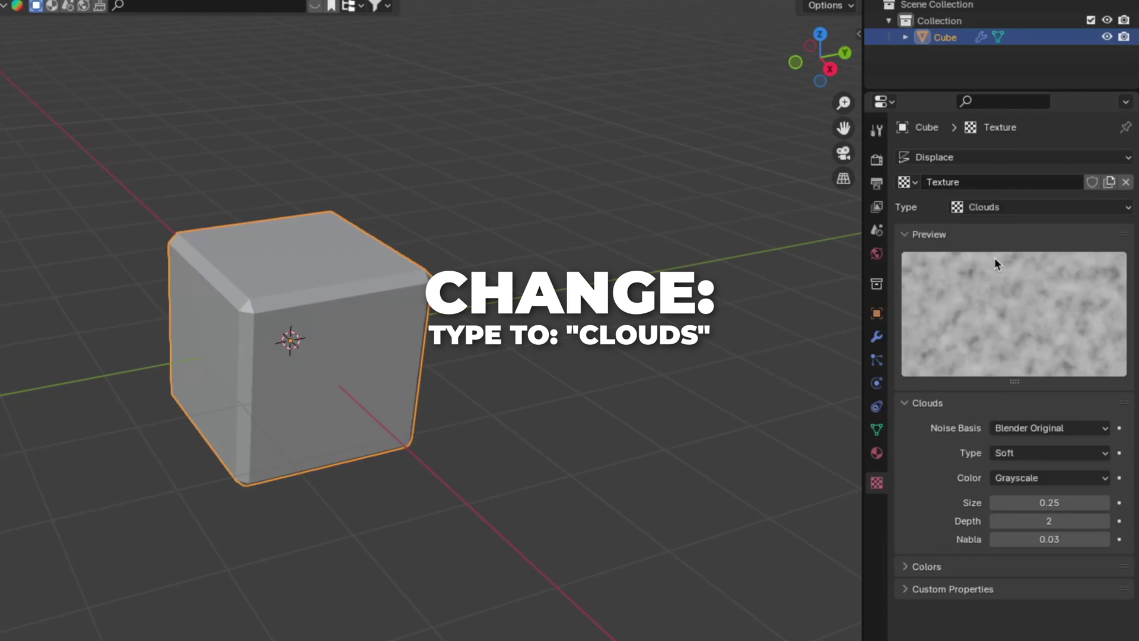
click(1034, 501)
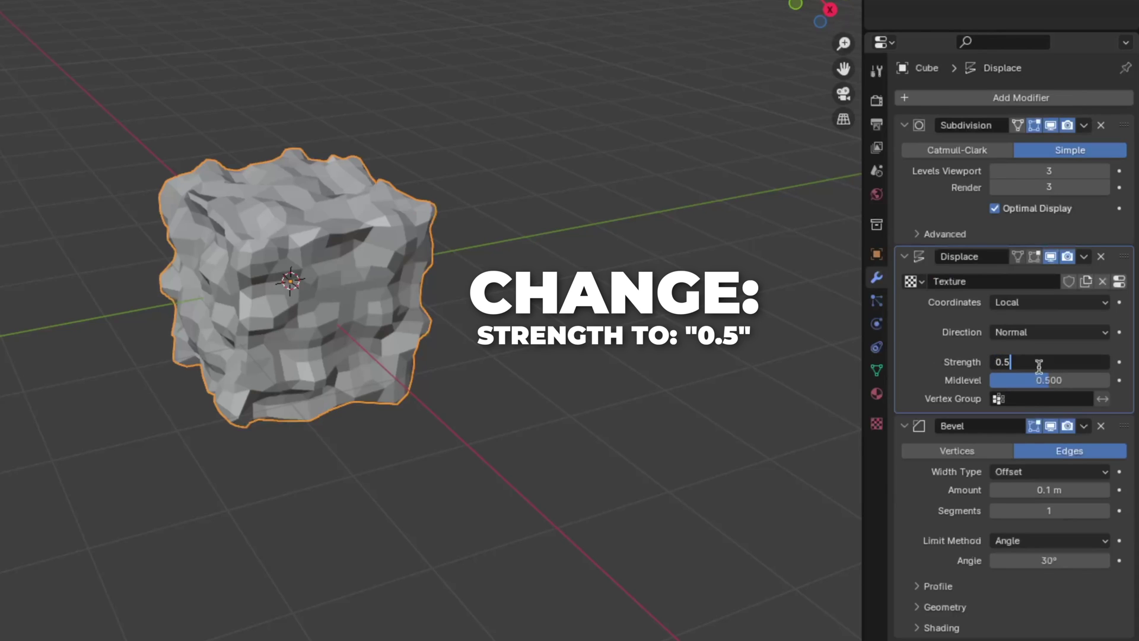
Step: Commit displacement strength 0.5, shade the cube smooth, and add a second Subdivision modifier
key(Return)
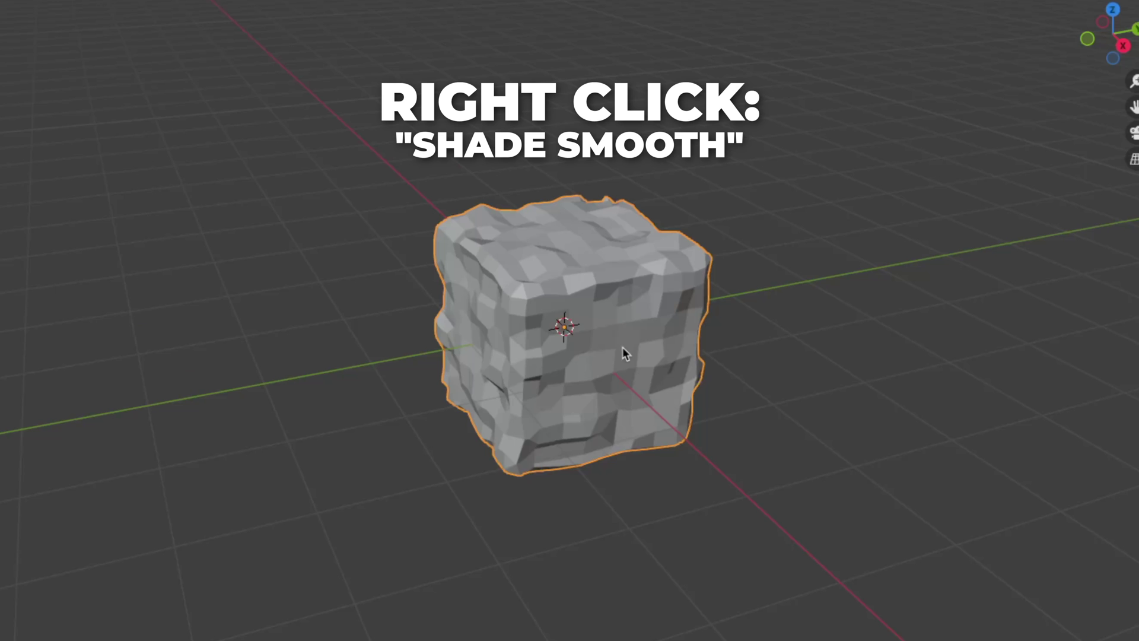
right_click(622, 347)
click(622, 347)
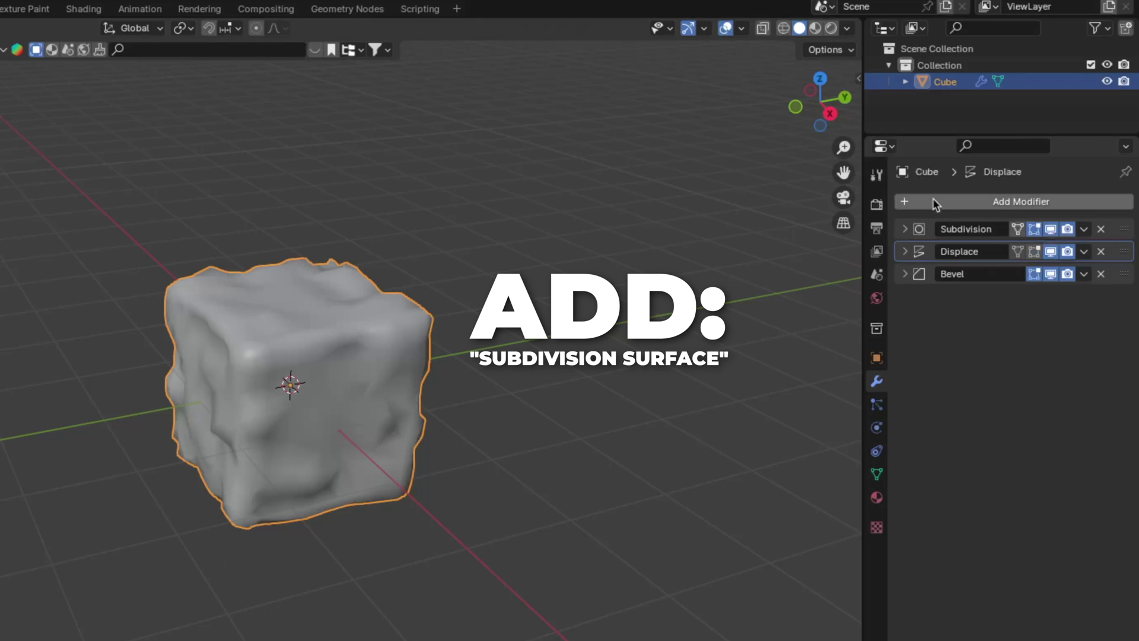
click(932, 197)
mouse_move(936, 191)
click(1008, 398)
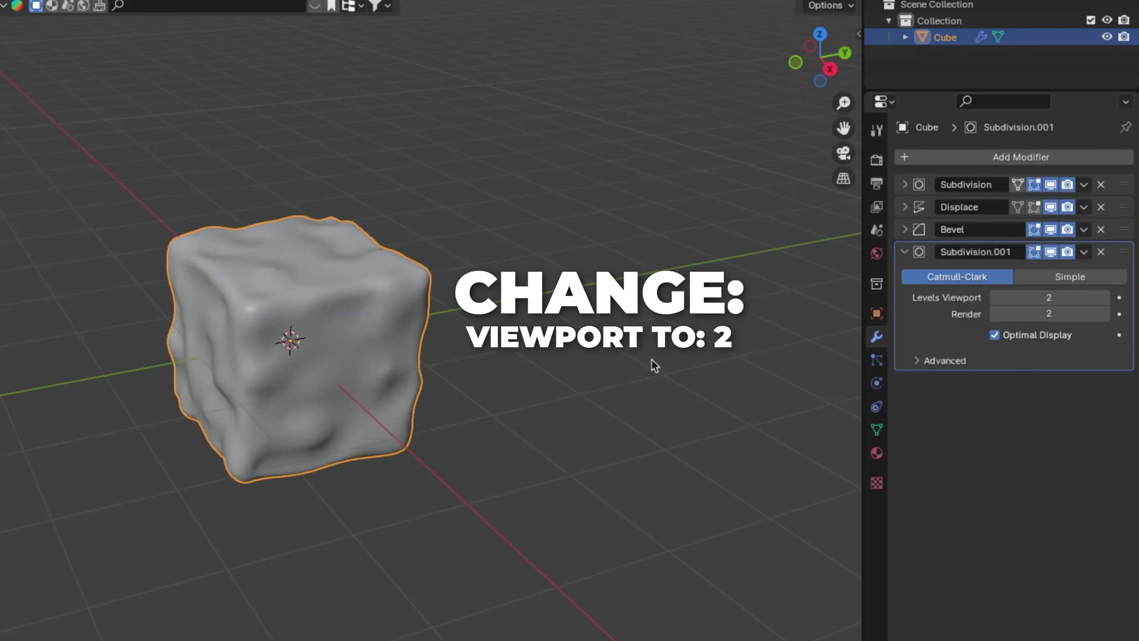
Step: Rename the cube to 'ICE CUBE-1'
key(F2)
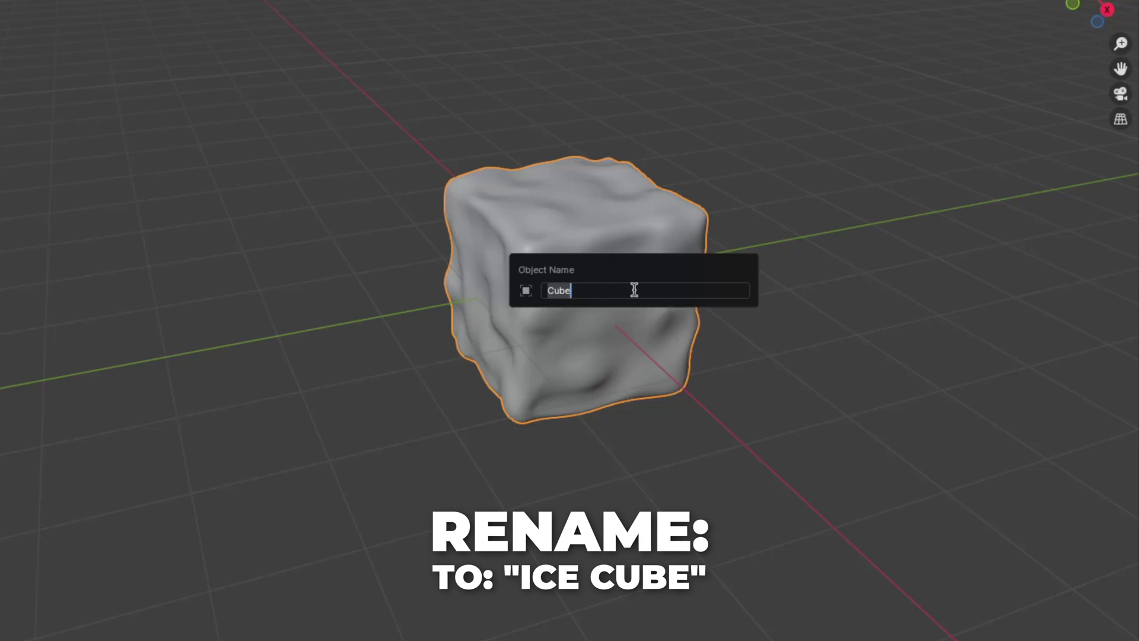
key(BackSpace)
text(ICE CUBE-1)
key(Return)
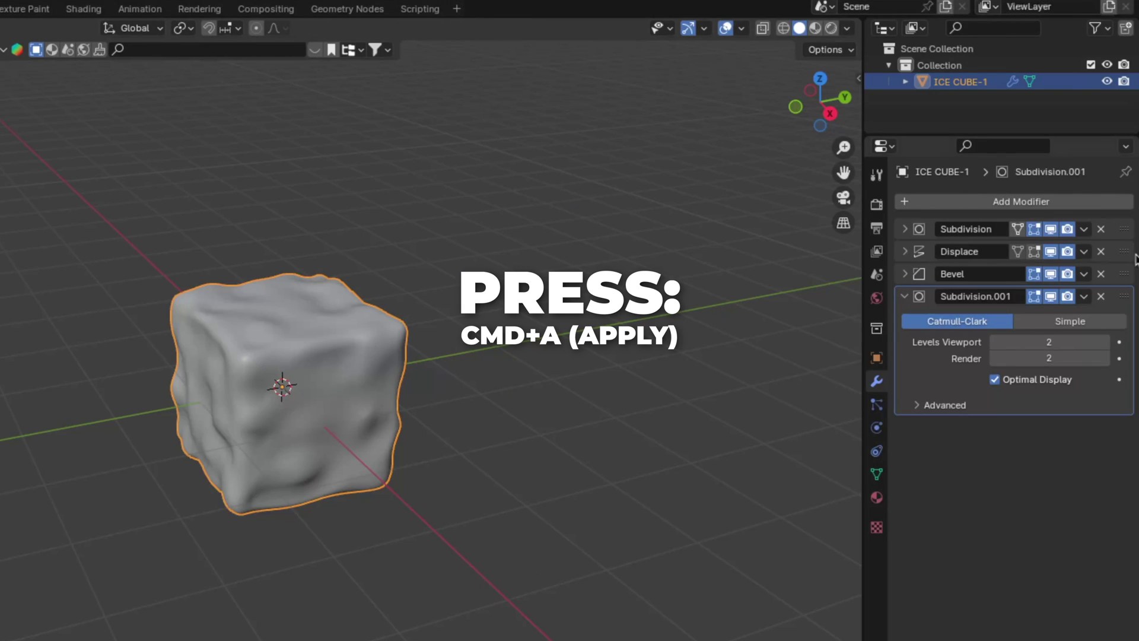
Step: Apply the Subdivision, Displace, Bevel and final Subdivision modifiers to the mesh
click(1084, 228)
click(1086, 247)
click(1084, 228)
click(1086, 248)
click(1084, 228)
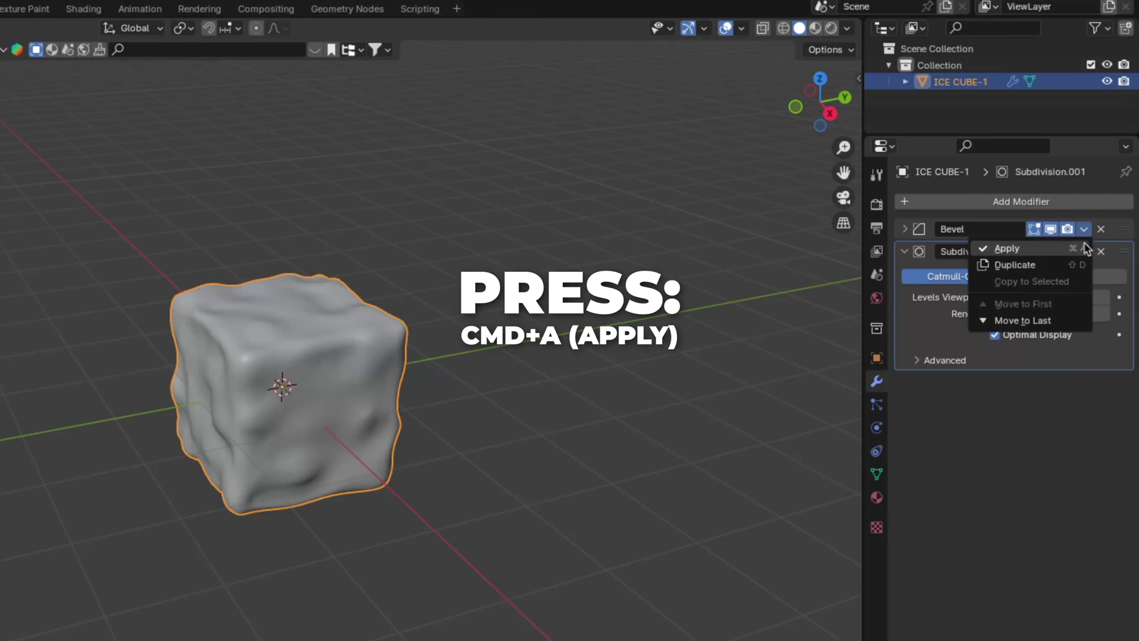
click(1086, 248)
click(1083, 228)
click(1086, 248)
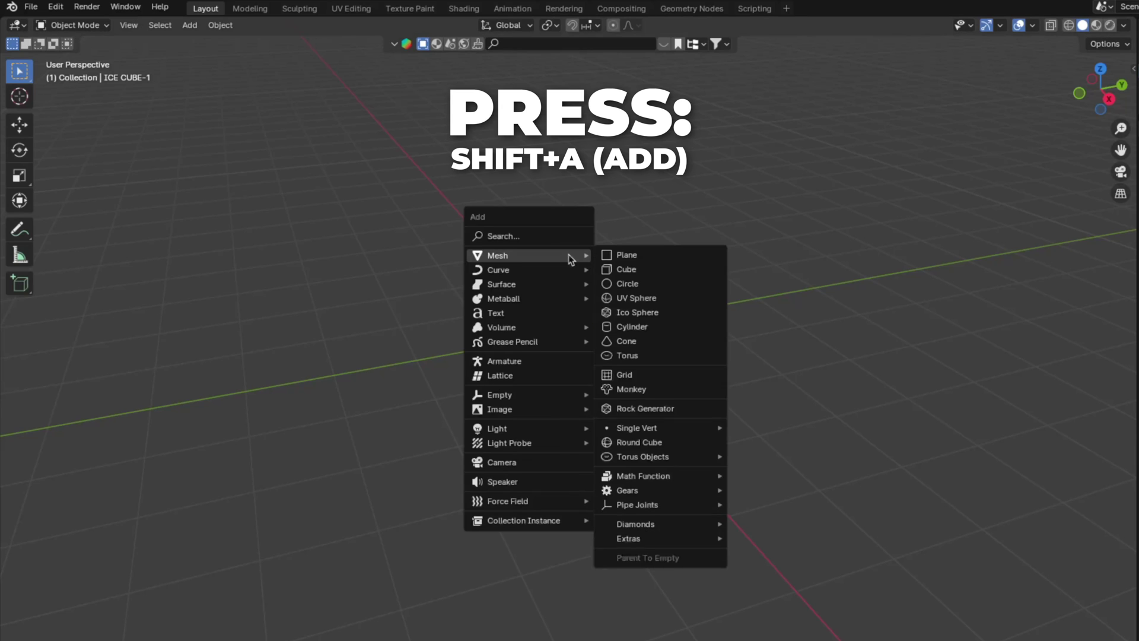
Step: Add a second cube and subdivide its mesh in Edit Mode with 4 cuts
click(615, 270)
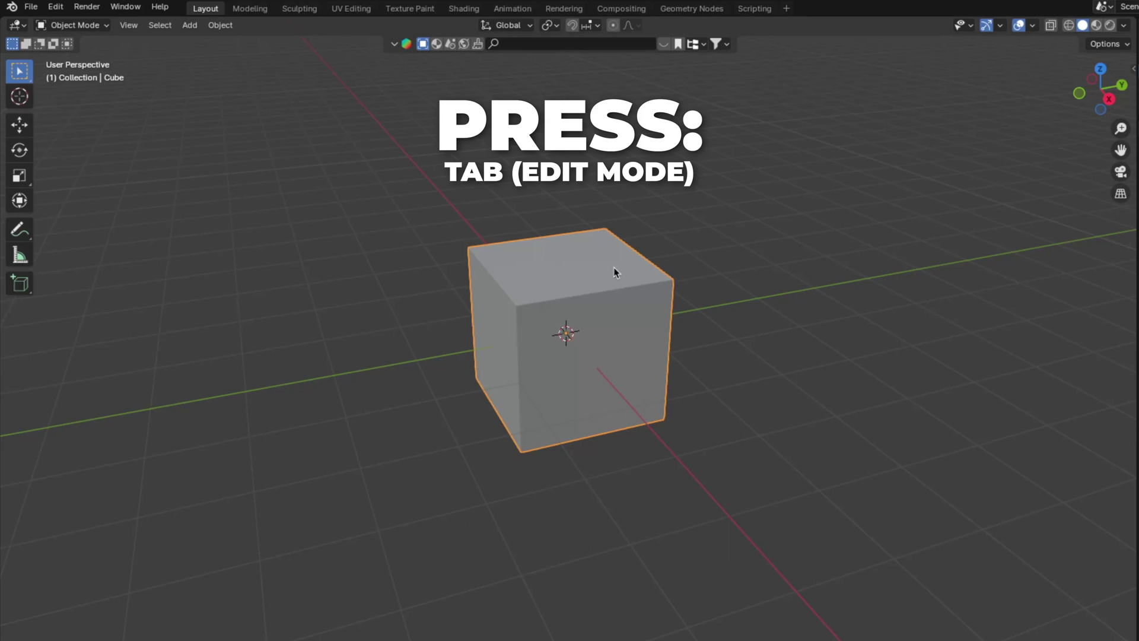
key(Tab)
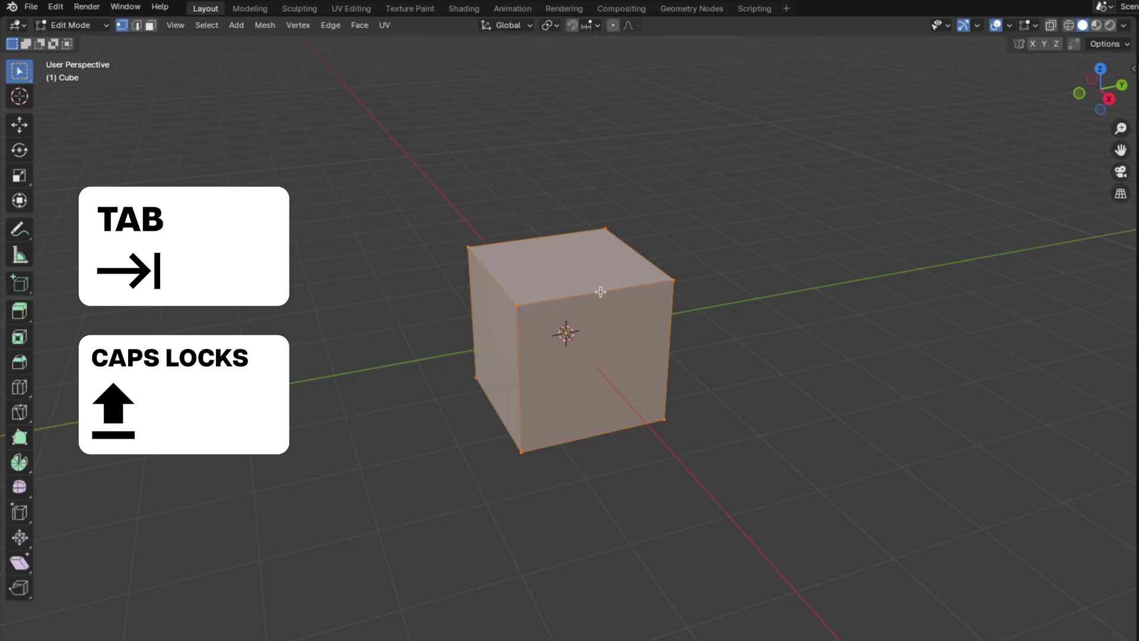
right_click(600, 292)
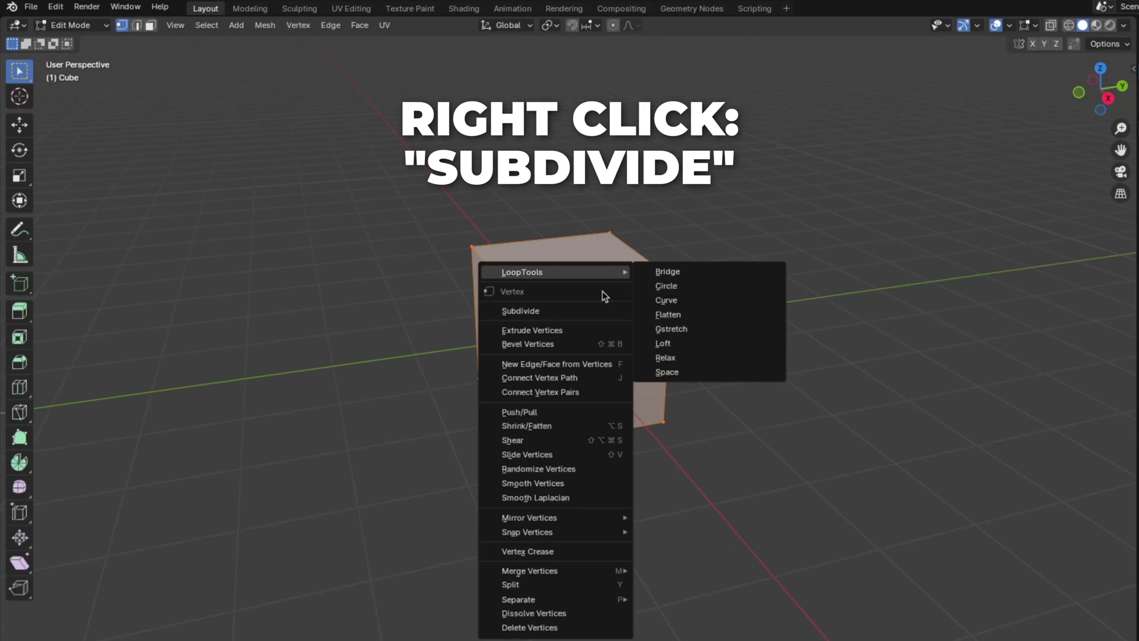
click(596, 311)
click(94, 532)
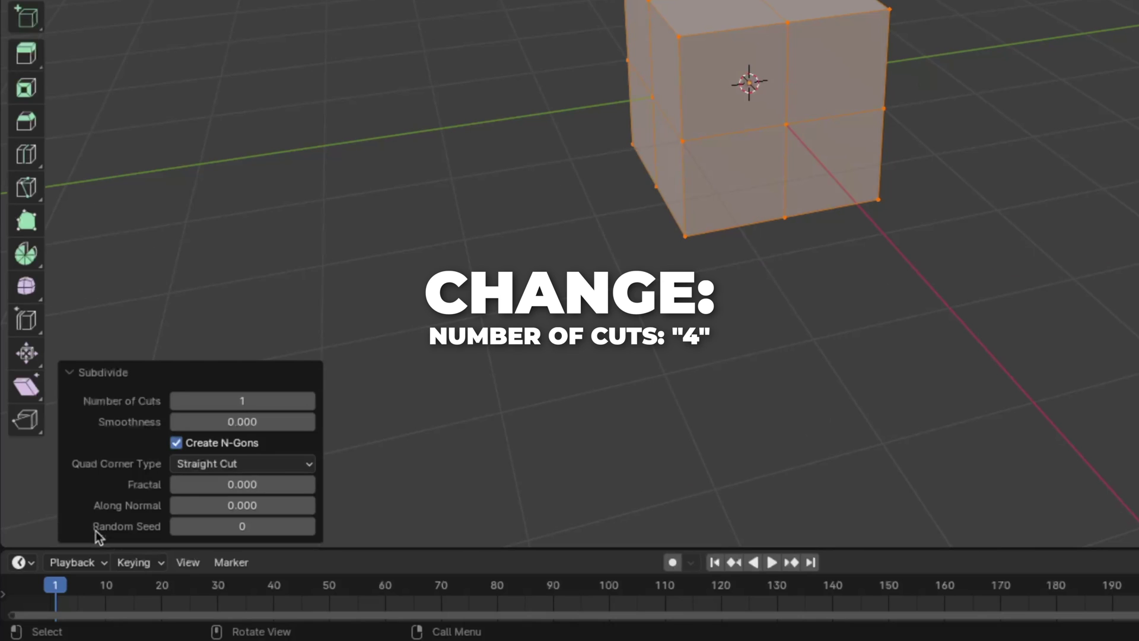
double_click(262, 400)
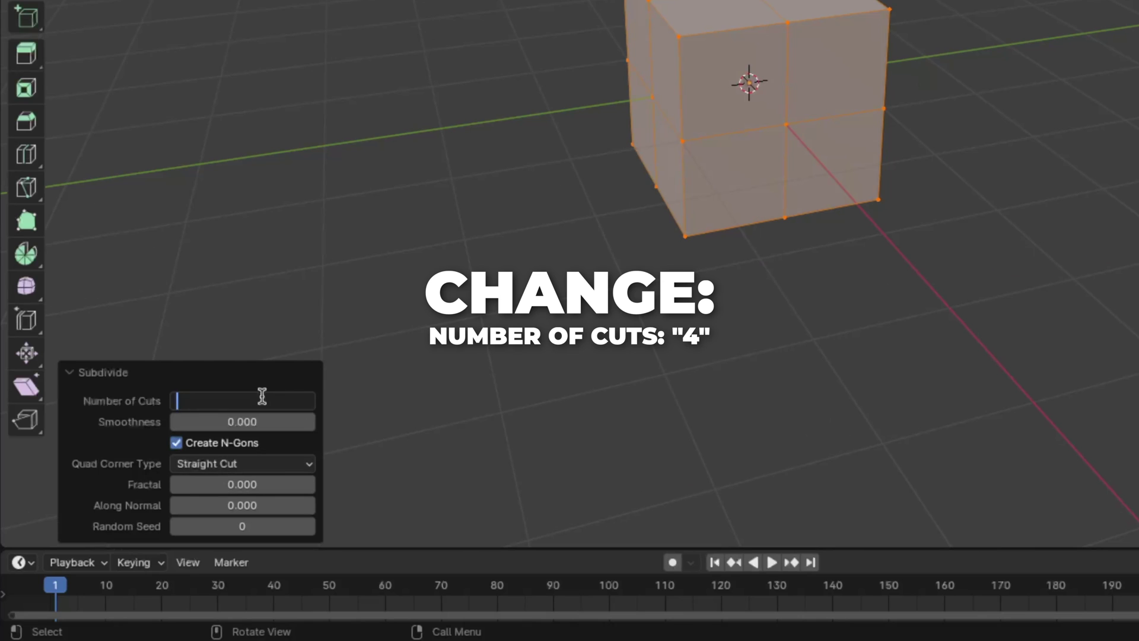
key(Return)
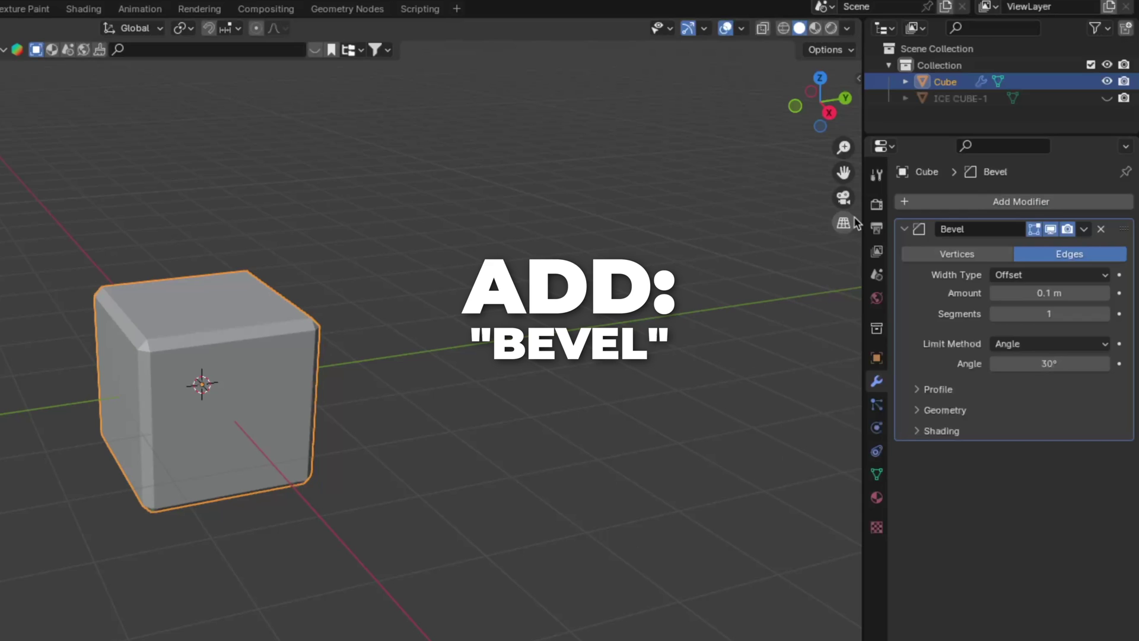
Step: Give the second cube a 0.16 m, 3-segment Bevel modifier and shade it smooth
click(1106, 293)
click(1105, 293)
click(1106, 293)
click(1105, 293)
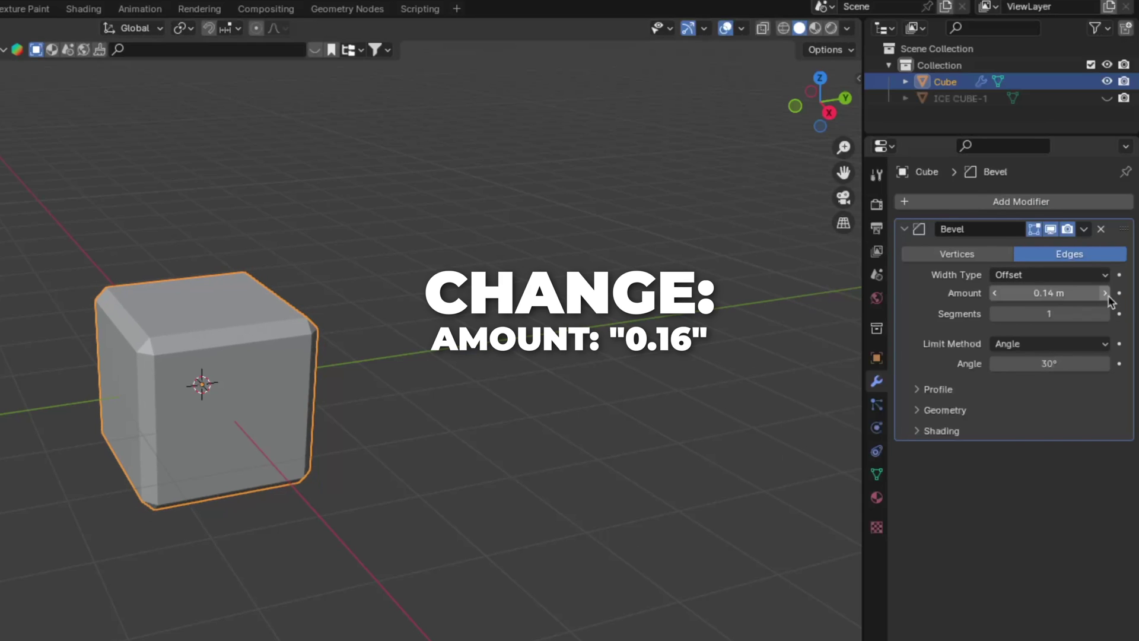
click(1105, 293)
click(1105, 293)
click(1105, 313)
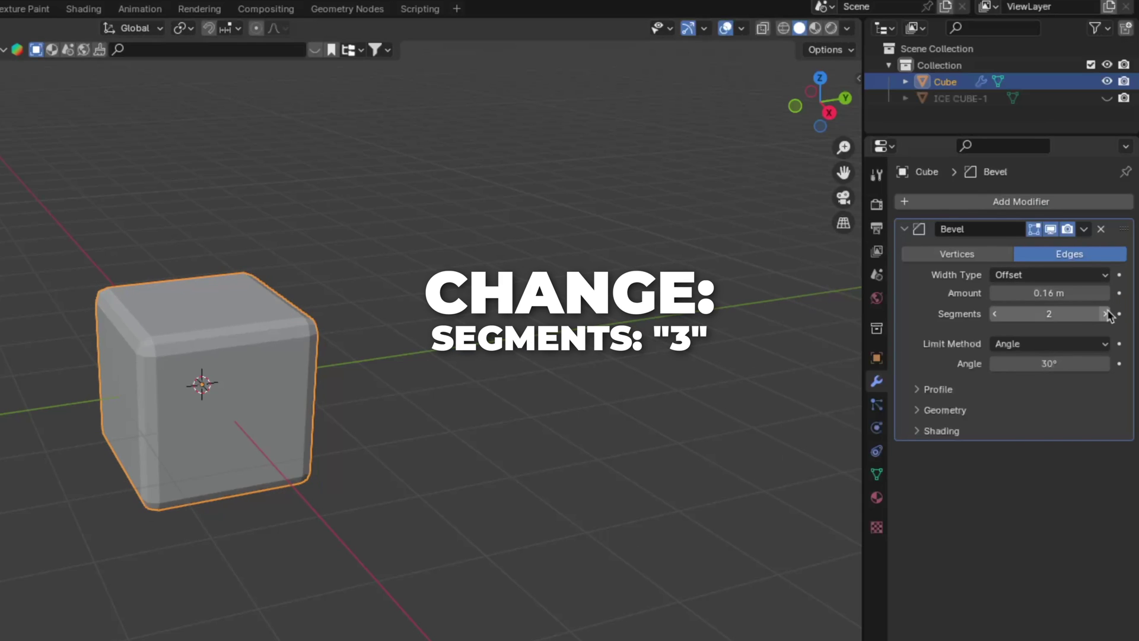
click(1106, 313)
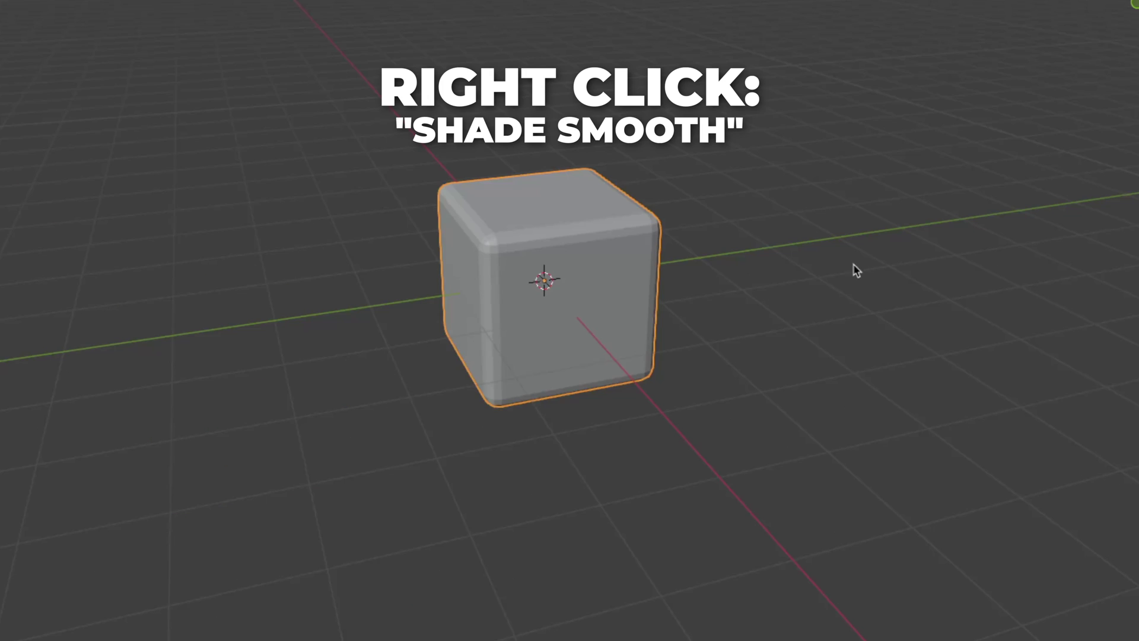
right_click(588, 304)
click(588, 304)
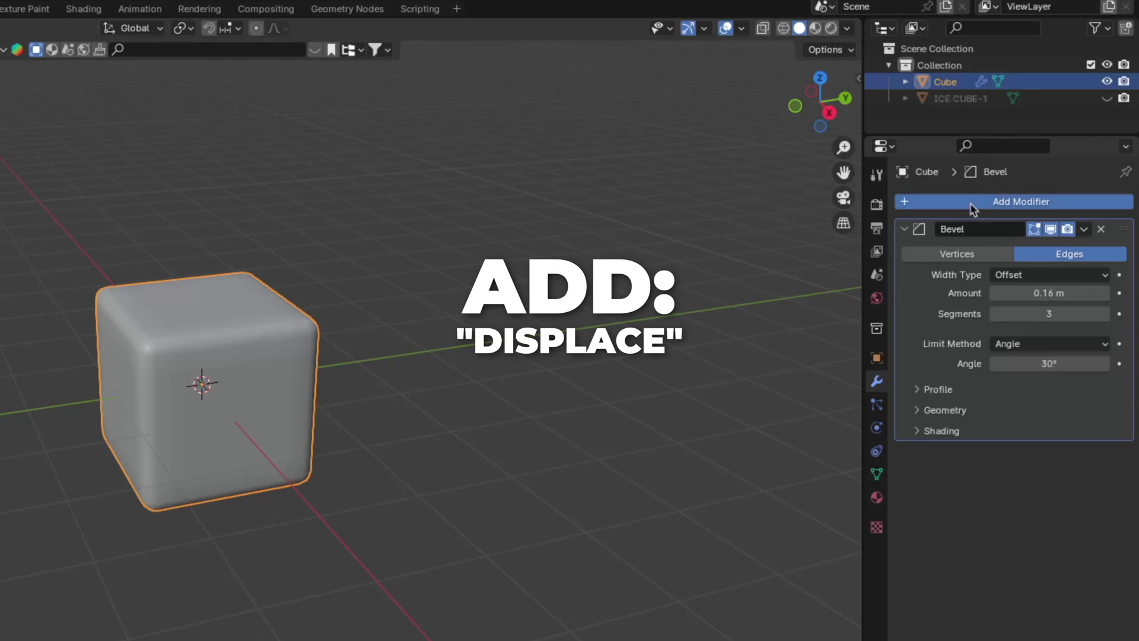
Step: Add a Displace modifier to the second cube with a new Voronoi texture
click(973, 202)
mouse_move(974, 223)
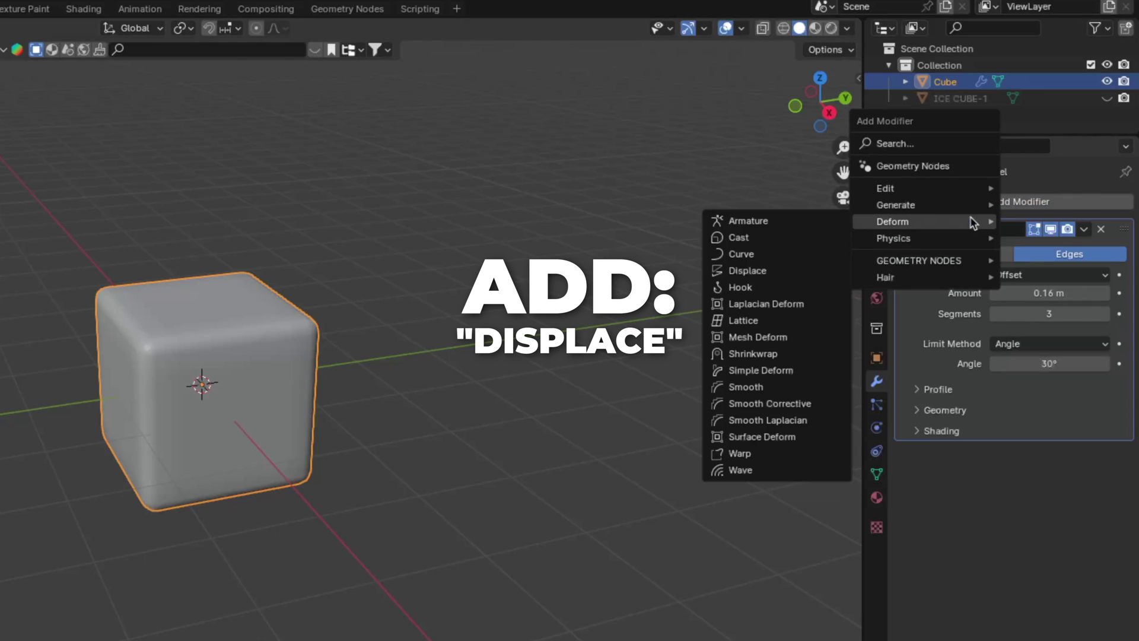
click(828, 262)
click(1007, 481)
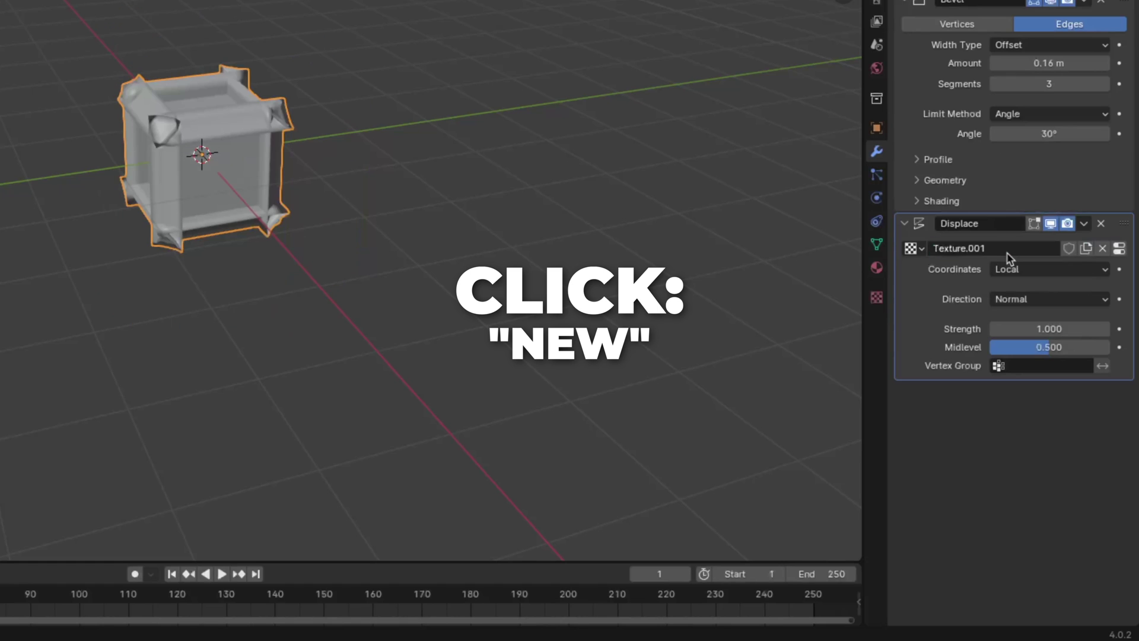
click(1119, 249)
click(1038, 21)
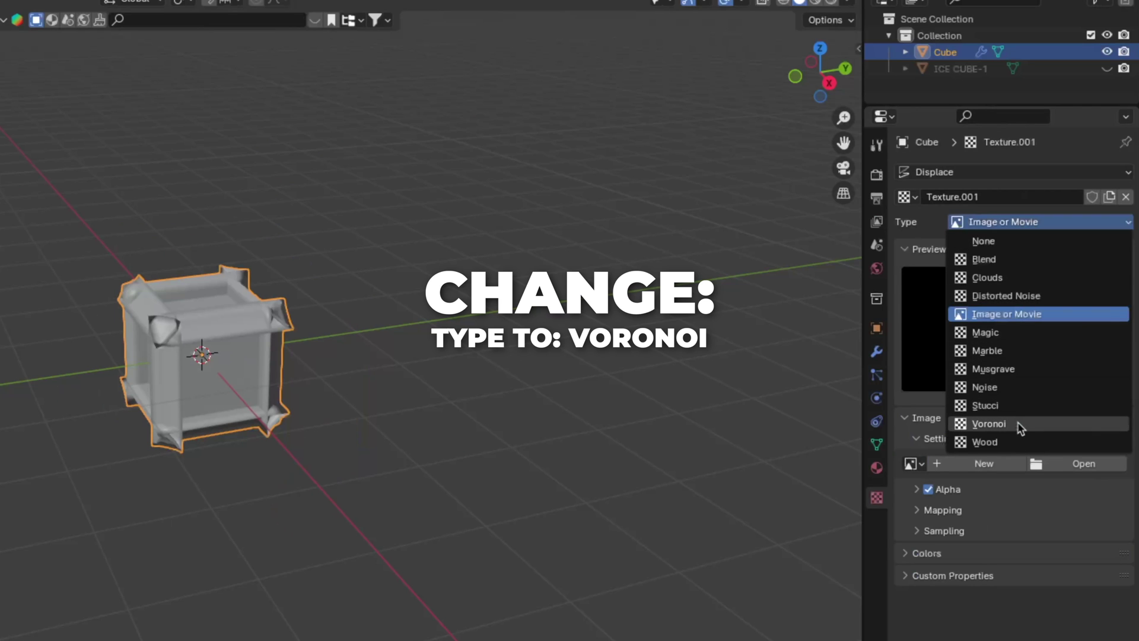
click(1020, 425)
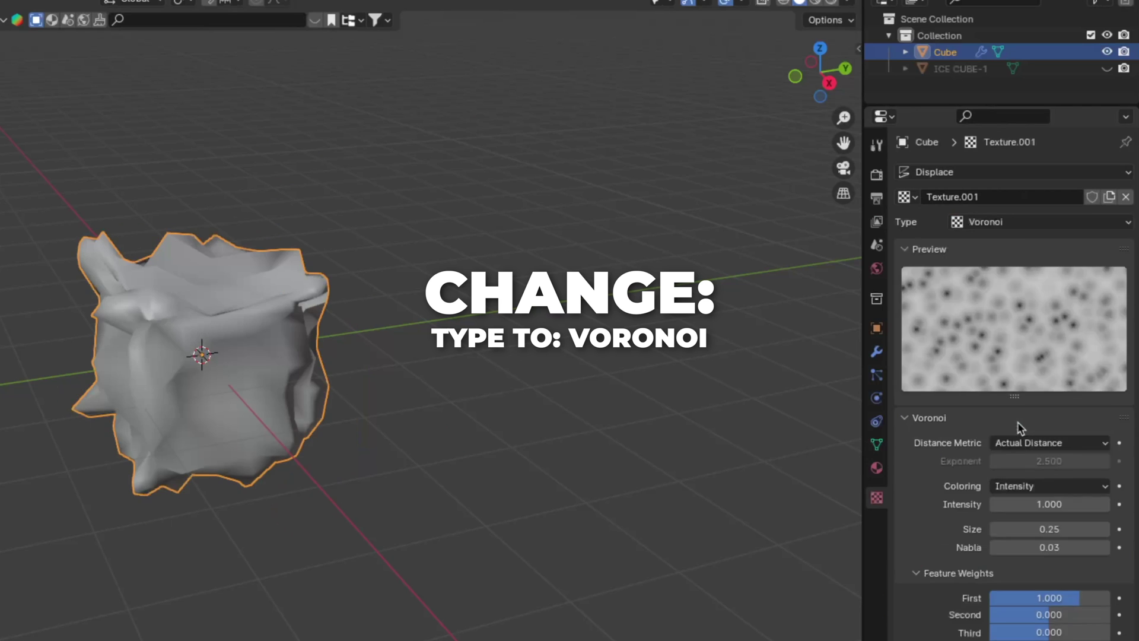
Step: Set the Voronoi intensity to 0.22, size to 0.11, and displacement midlevel to 0.119
click(1028, 503)
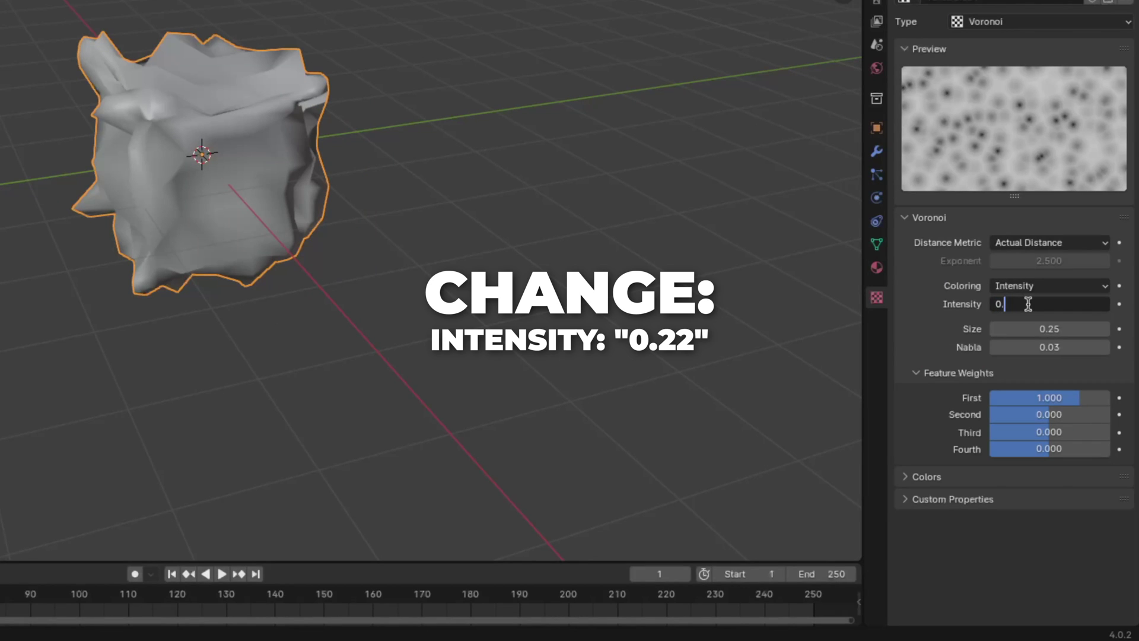
key(Return)
click(1033, 331)
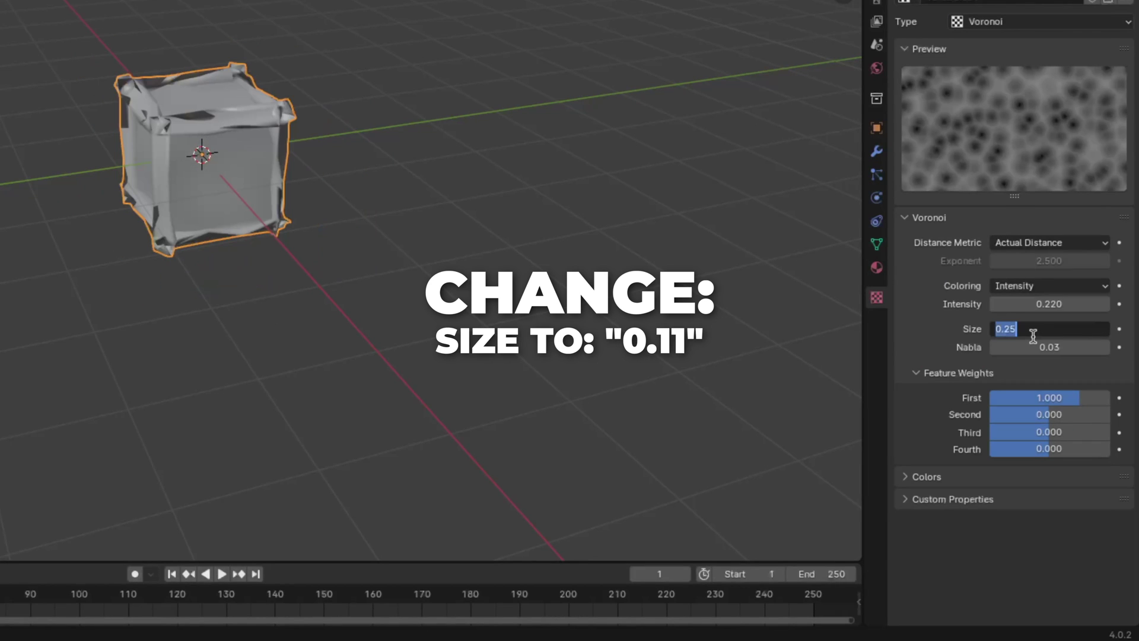
key(Return)
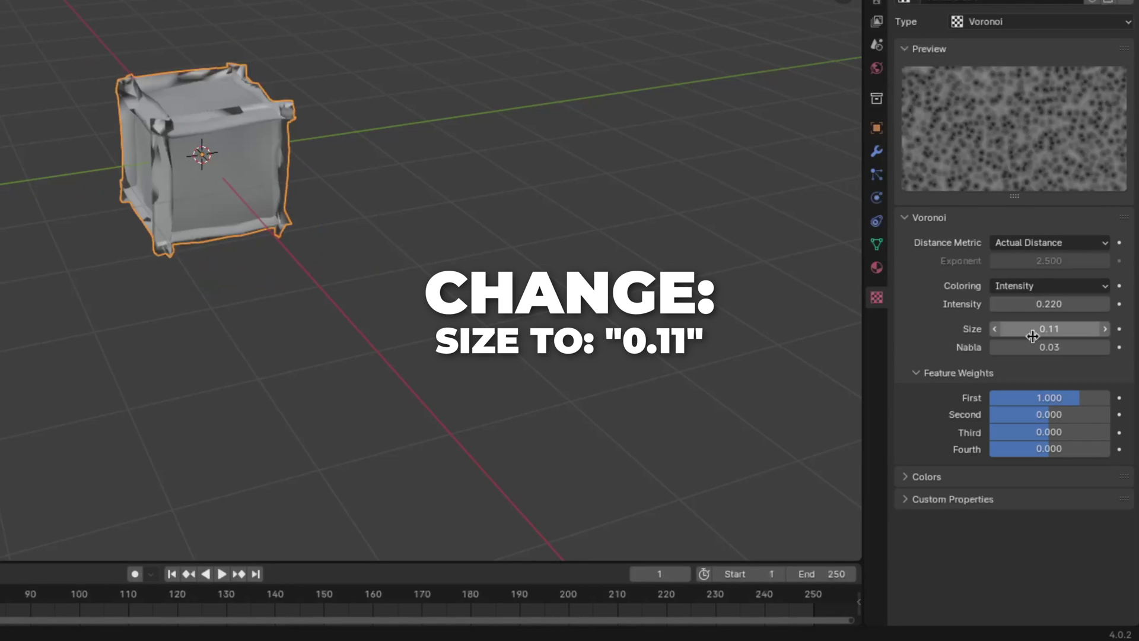
click(1049, 345)
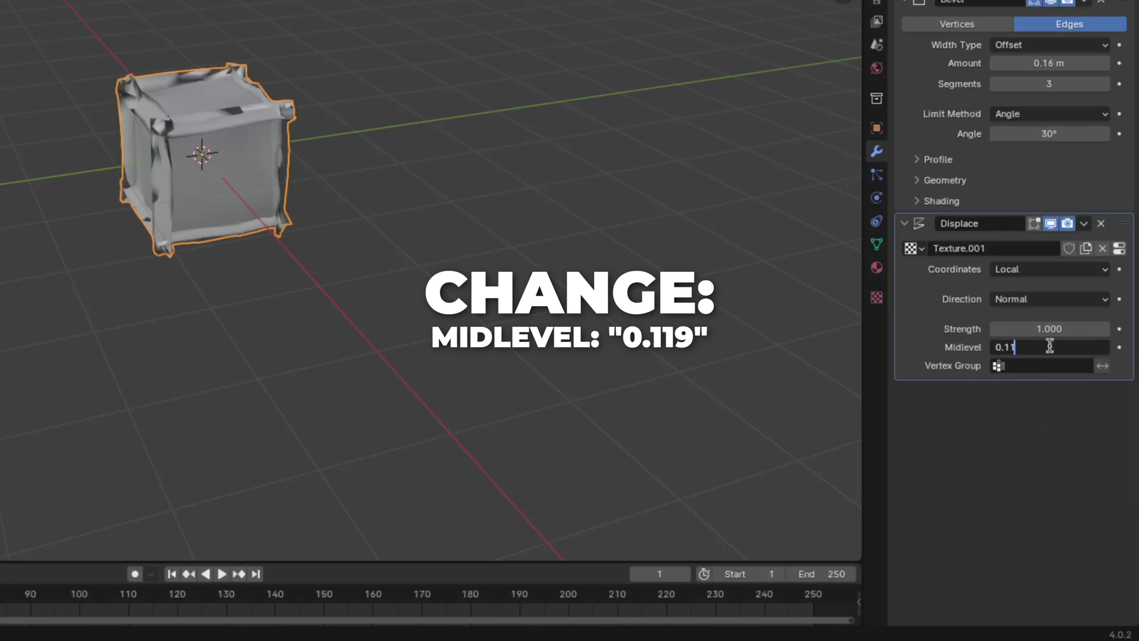
text(0.119)
key(Return)
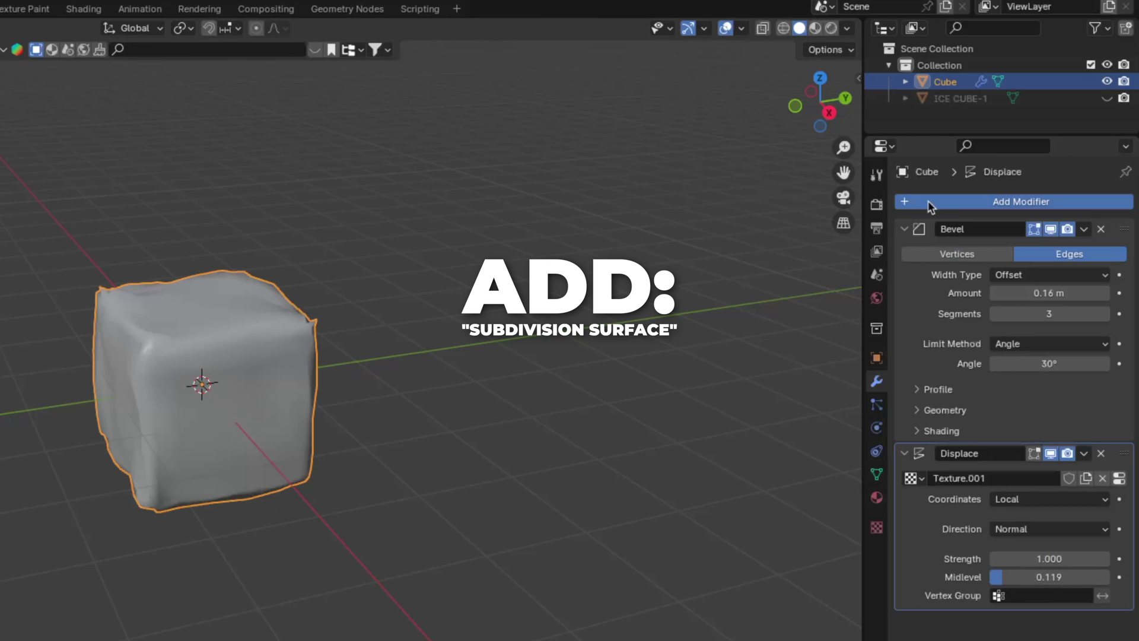
Step: Add a Subdivision Surface modifier at viewport level 2 and clear the cube's name
click(928, 200)
mouse_move(928, 202)
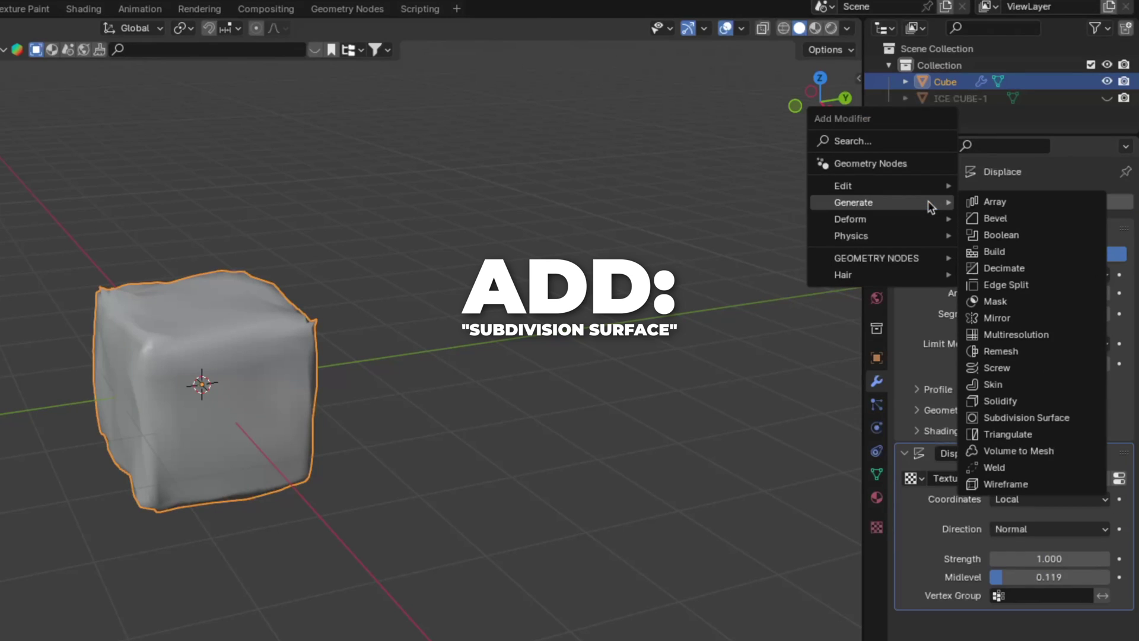
click(996, 418)
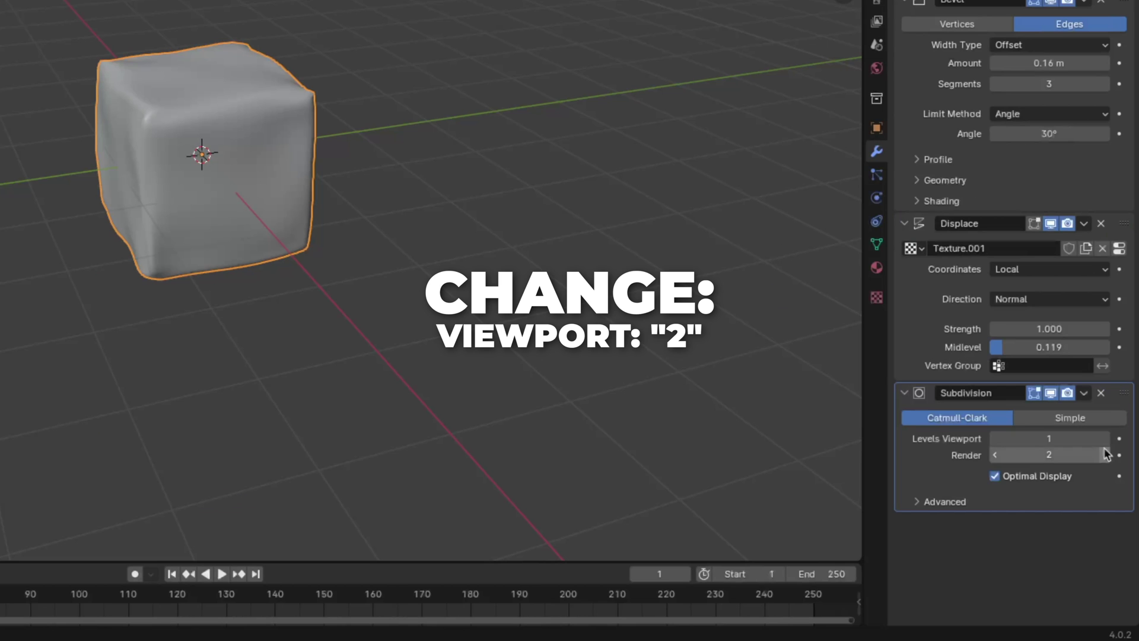
click(1104, 439)
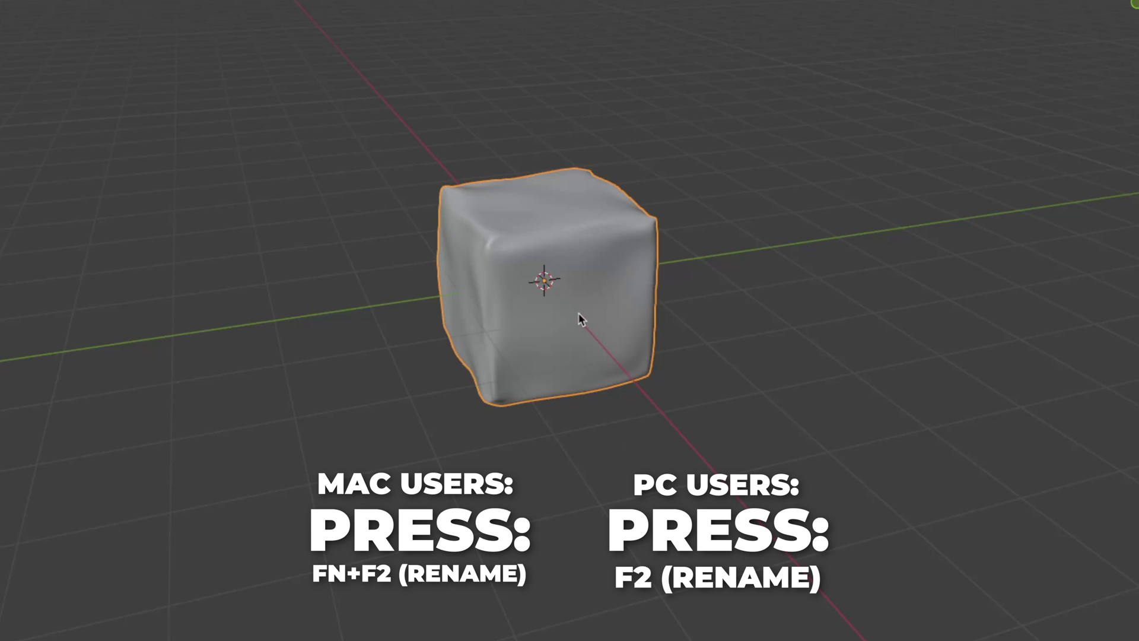
key(F2)
key(BackSpace)
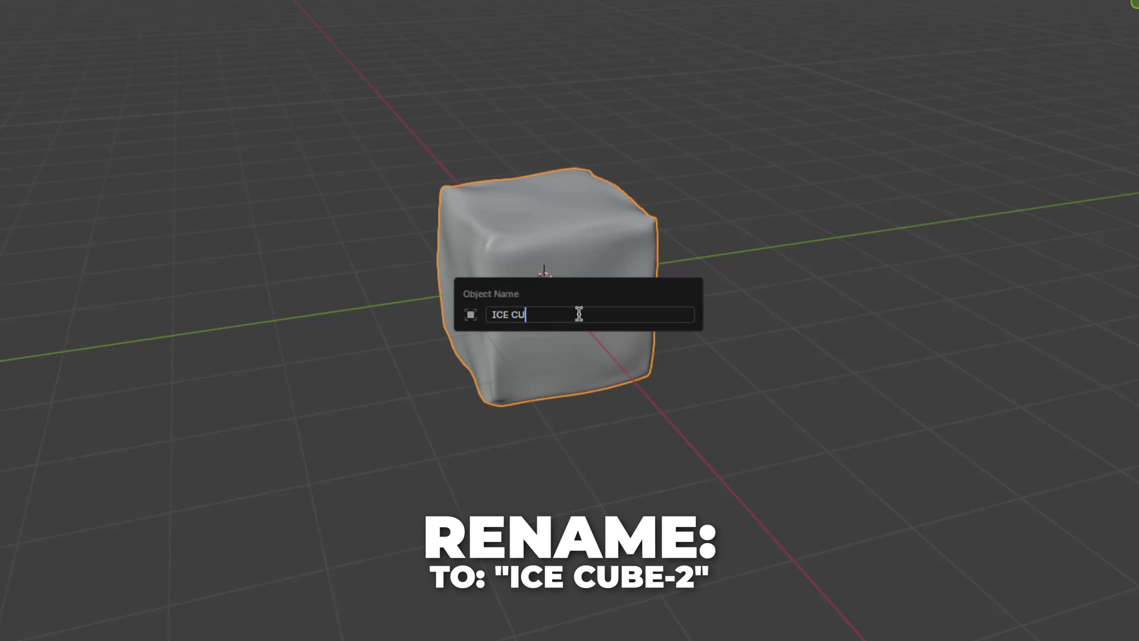
Step: Name it 'ICE CUBE-2', apply its Bevel, Displace and Subdivision modifiers, and switch rendering to Cycles
text(ICE CUBE-2)
key(Return)
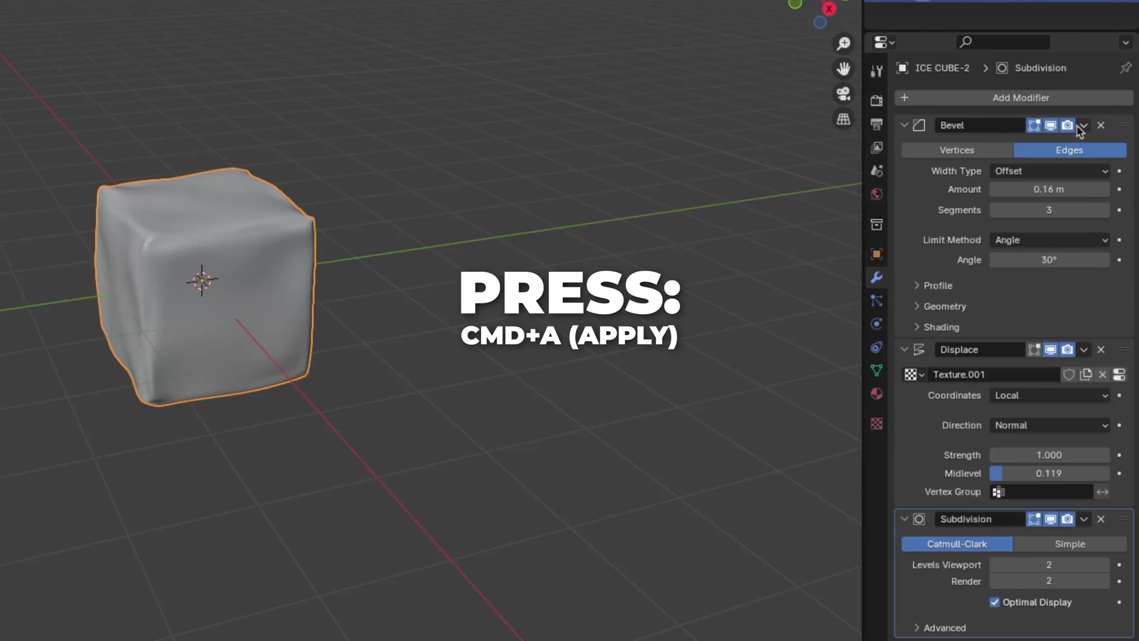
click(1083, 125)
click(1084, 144)
click(1083, 124)
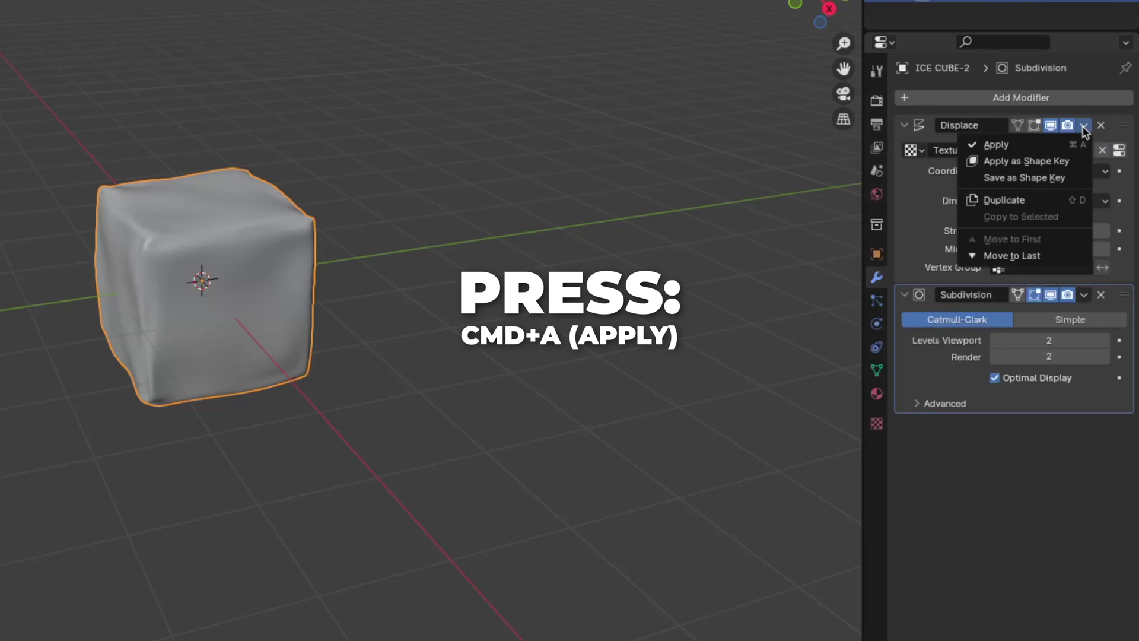
click(1080, 145)
click(1083, 124)
click(1084, 145)
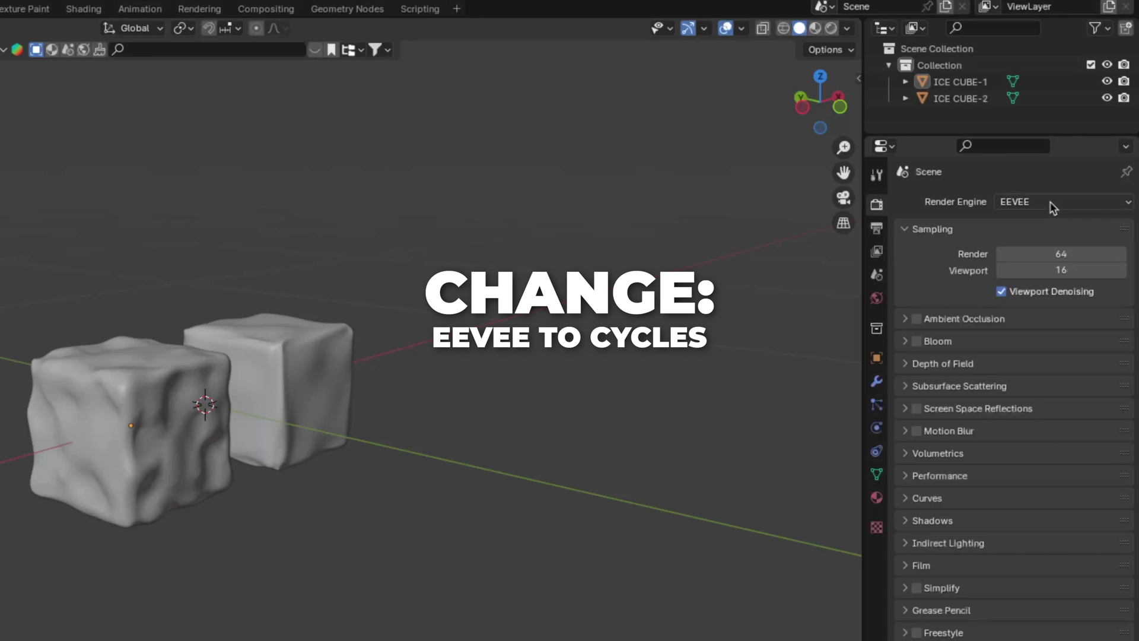
click(1051, 203)
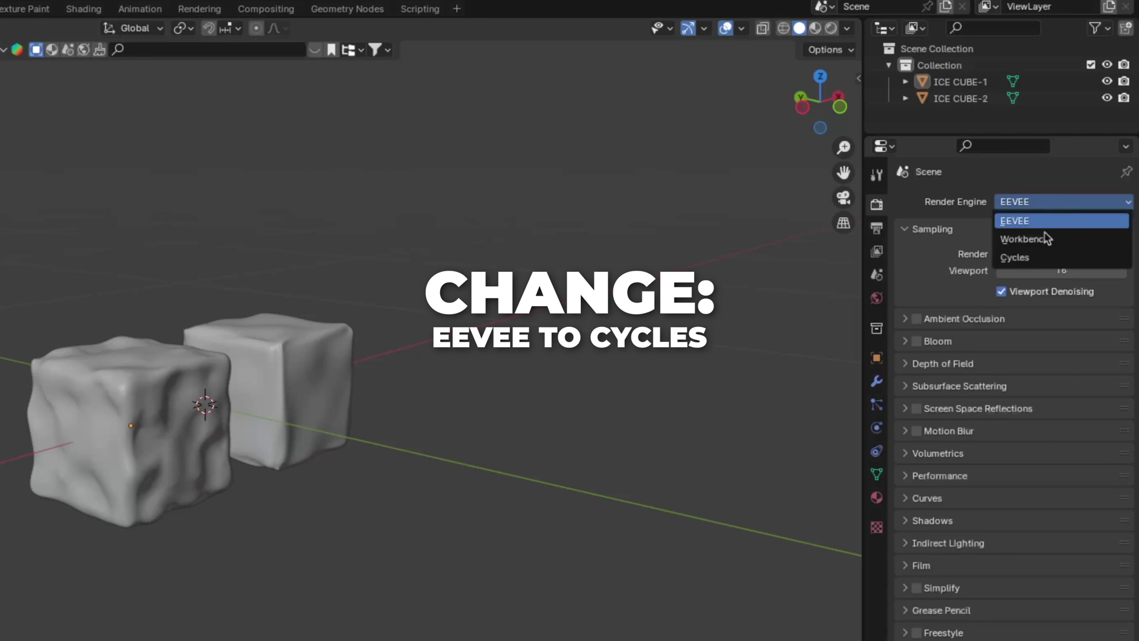
click(1042, 256)
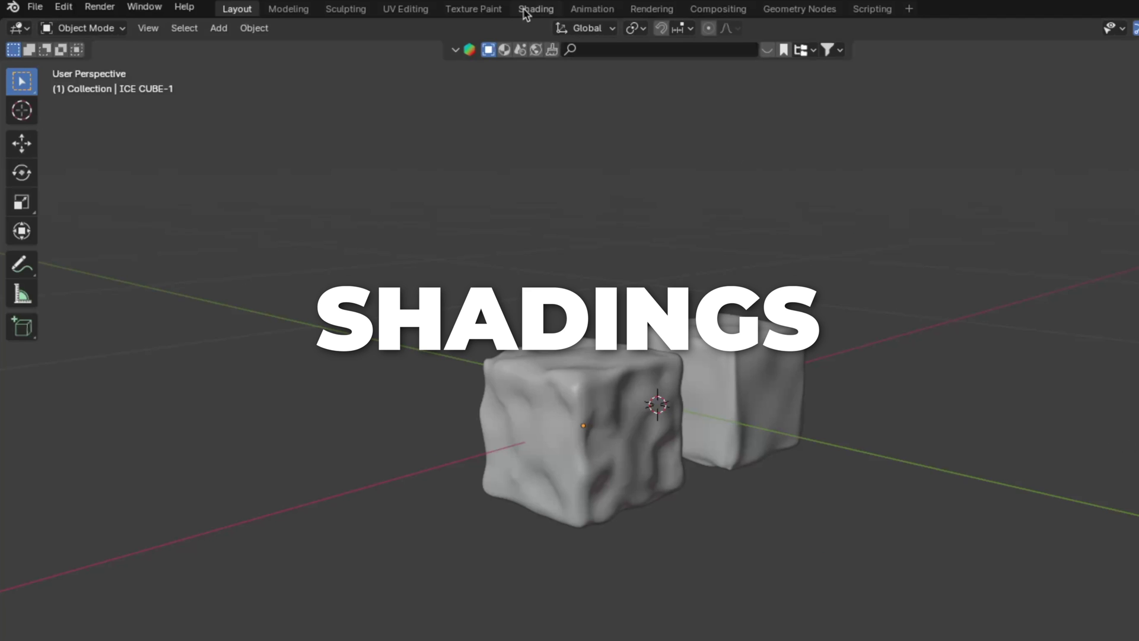
Step: In the Shading workspace, give ICE CUBE-1 a new material named 'ICE'
click(525, 13)
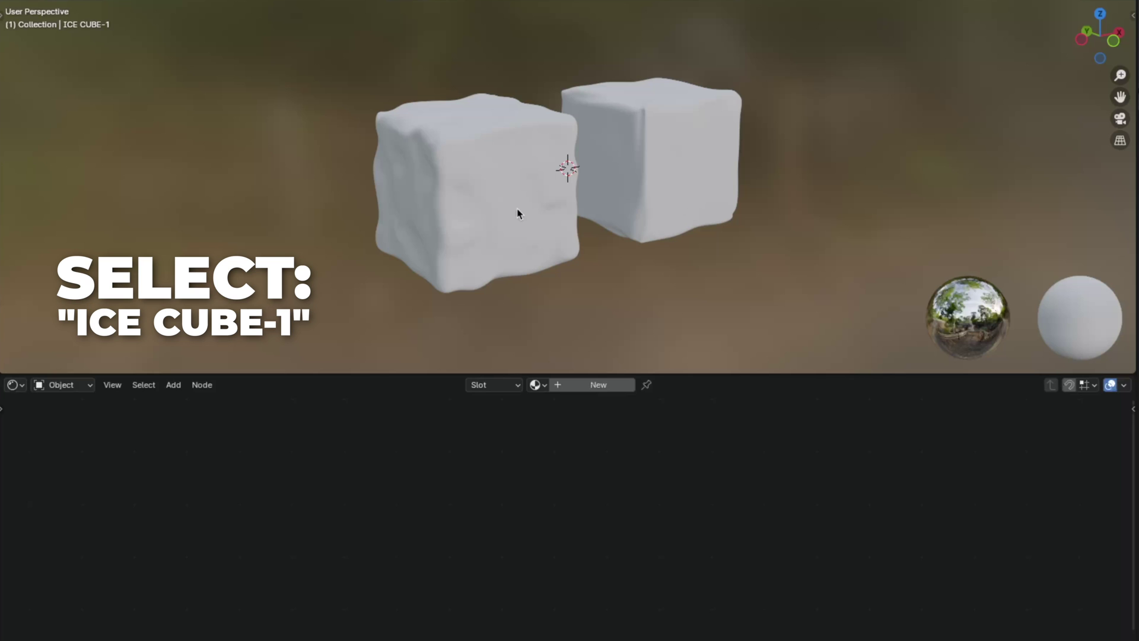
click(519, 214)
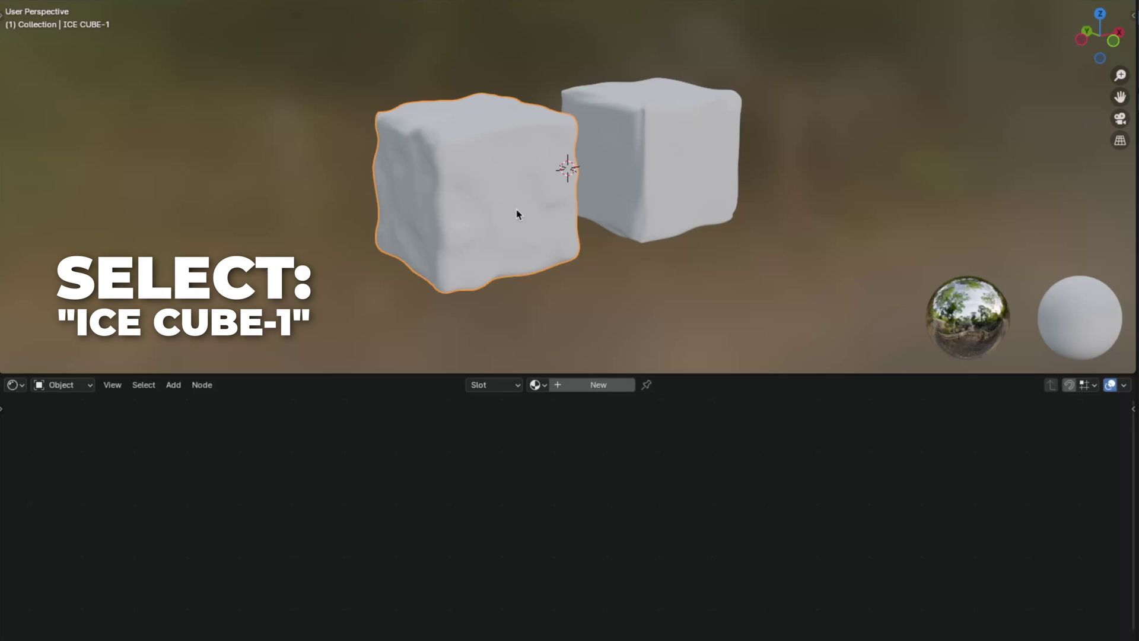
click(586, 386)
double_click(585, 385)
text(ICE)
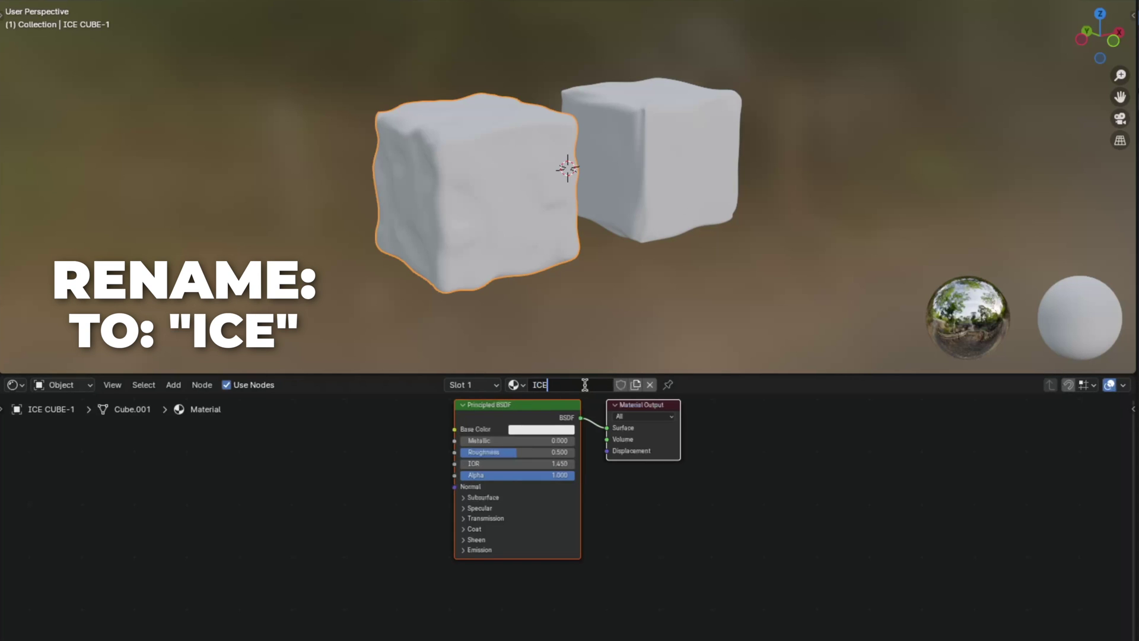
key(Return)
Step: Deselect the cube and switch the viewport to Rendered shading
click(813, 253)
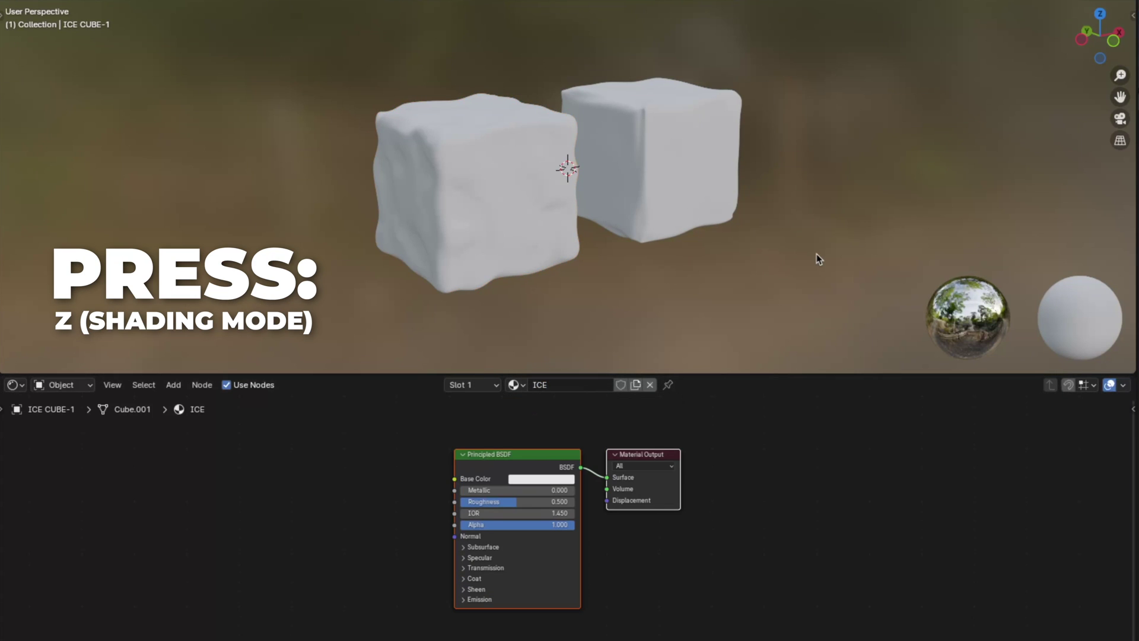
key(z)
click(827, 202)
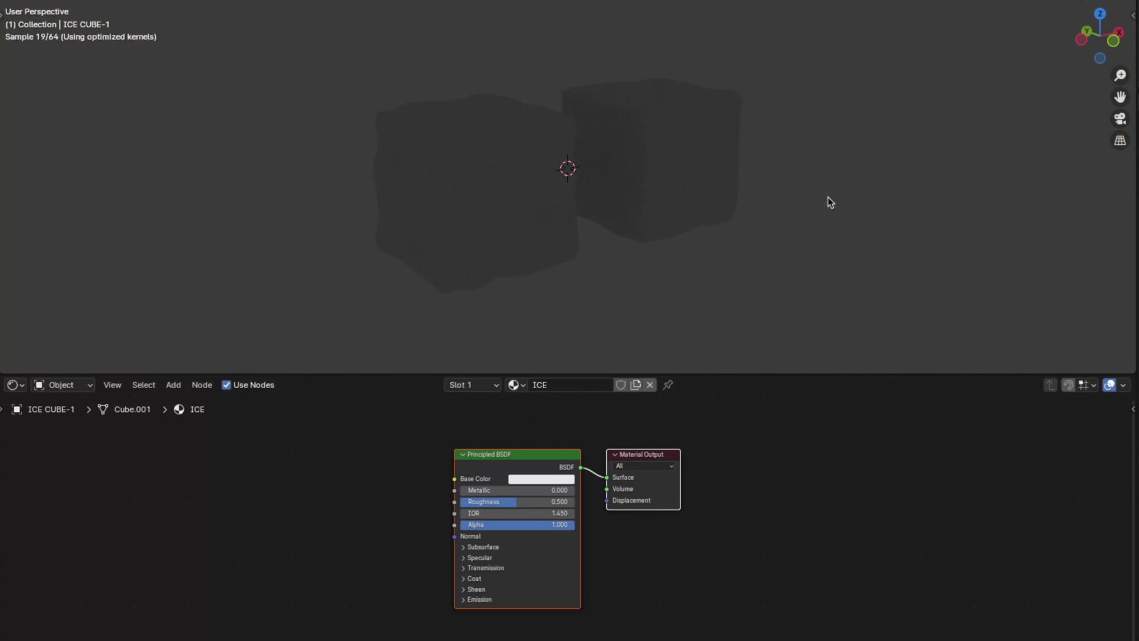
Step: Add an area light raised along Z above the cubes, set to 500 W, and scale it up
key(shift+a)
mouse_move(831, 389)
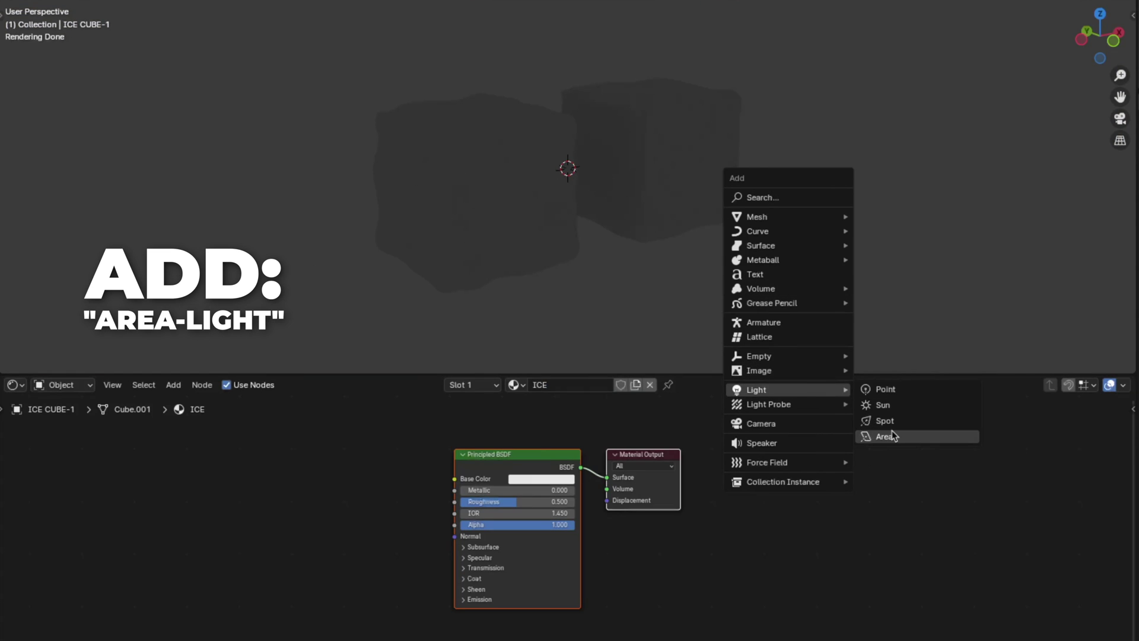
click(892, 433)
key(g)
key(z)
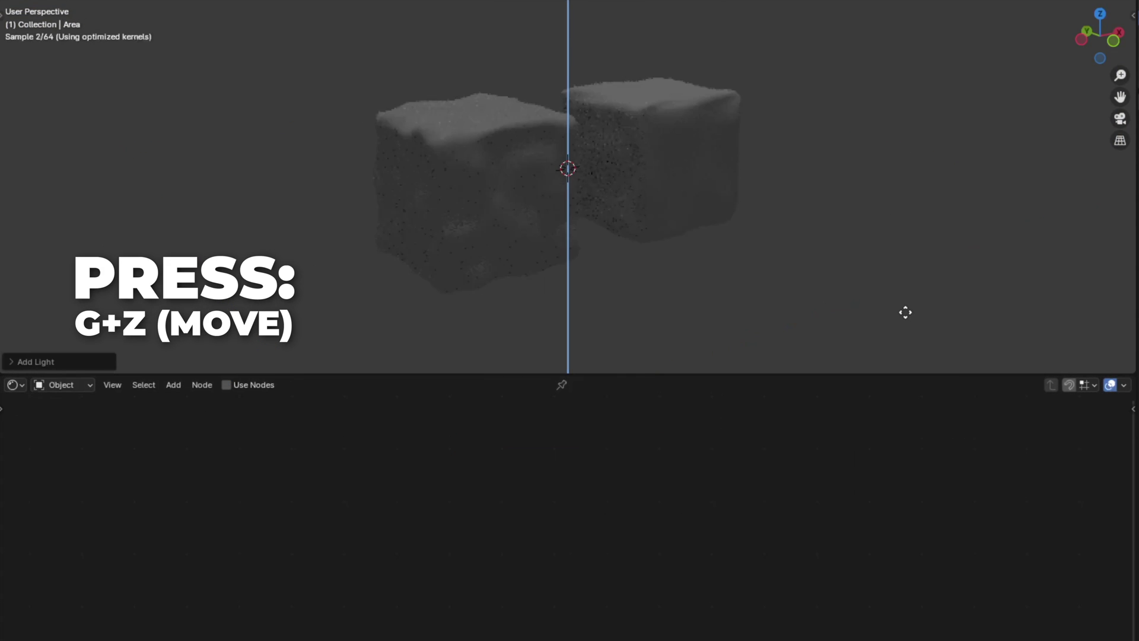
click(905, 312)
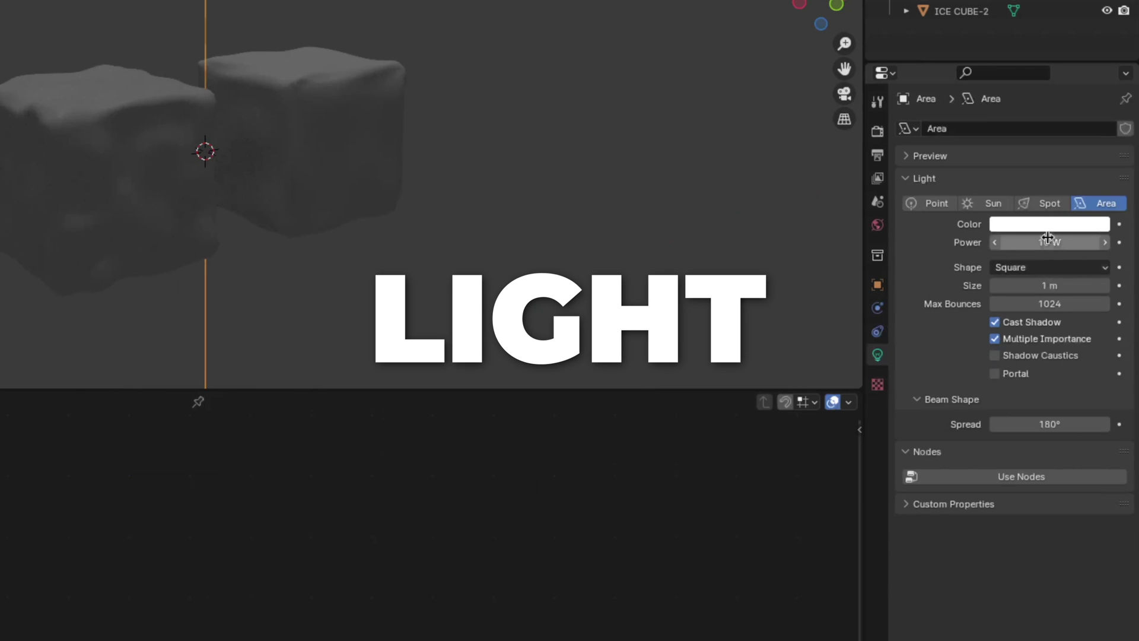
double_click(1048, 240)
text(500)
key(Return)
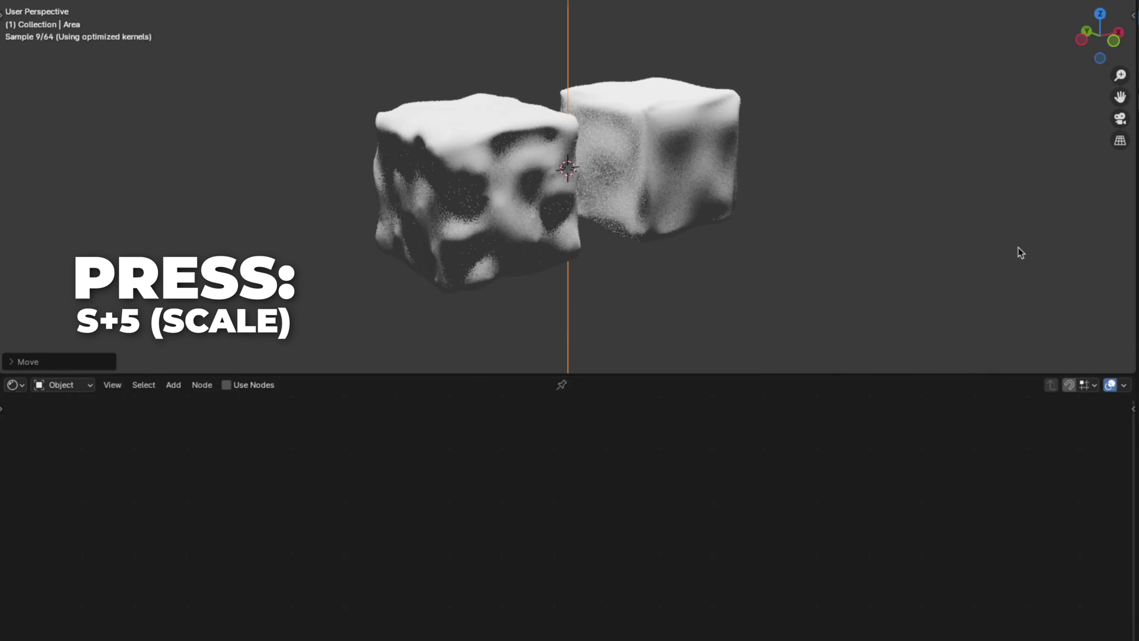
key(s)
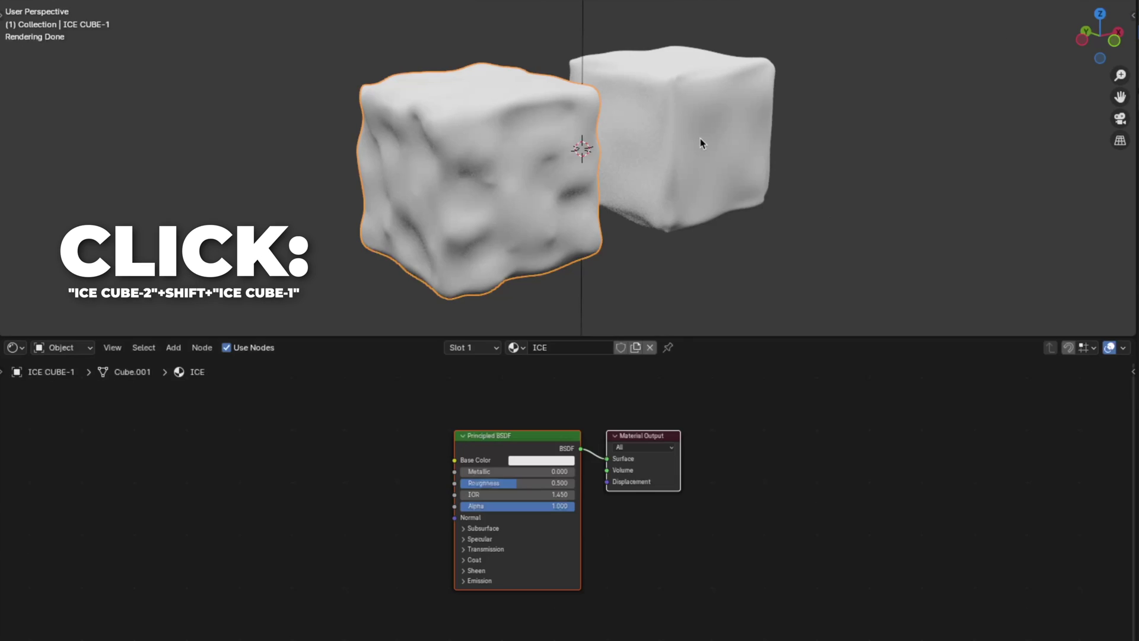
Step: Link ICE CUBE-1's ICE material to ICE CUBE-2, then reselect ICE CUBE-1 alone
click(702, 142)
shift+click(511, 199)
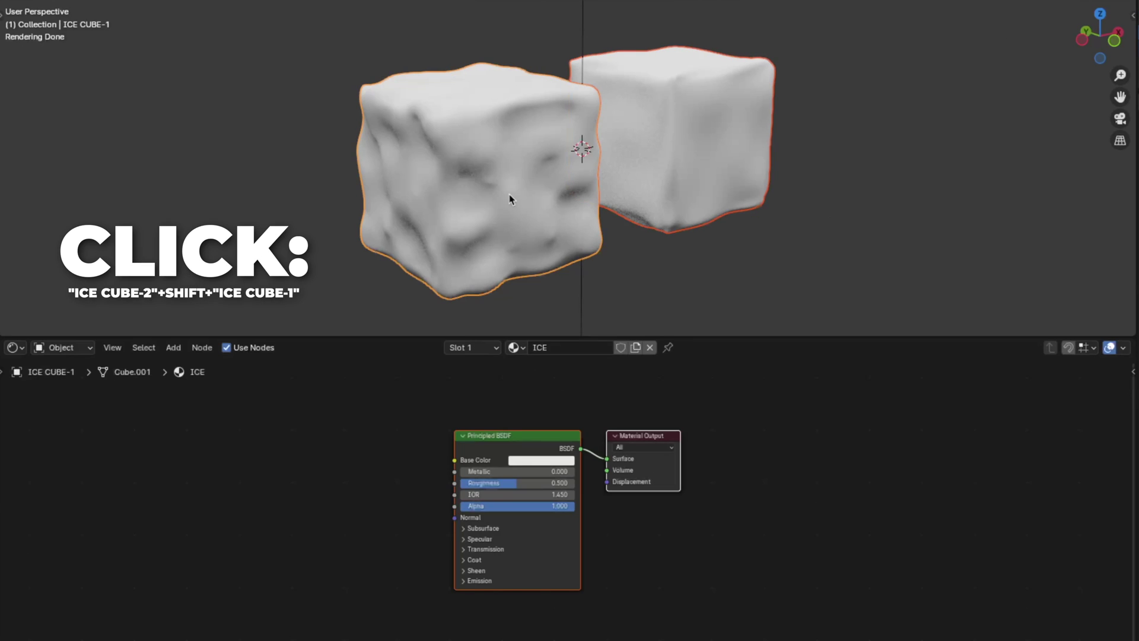
key(ctrl+l)
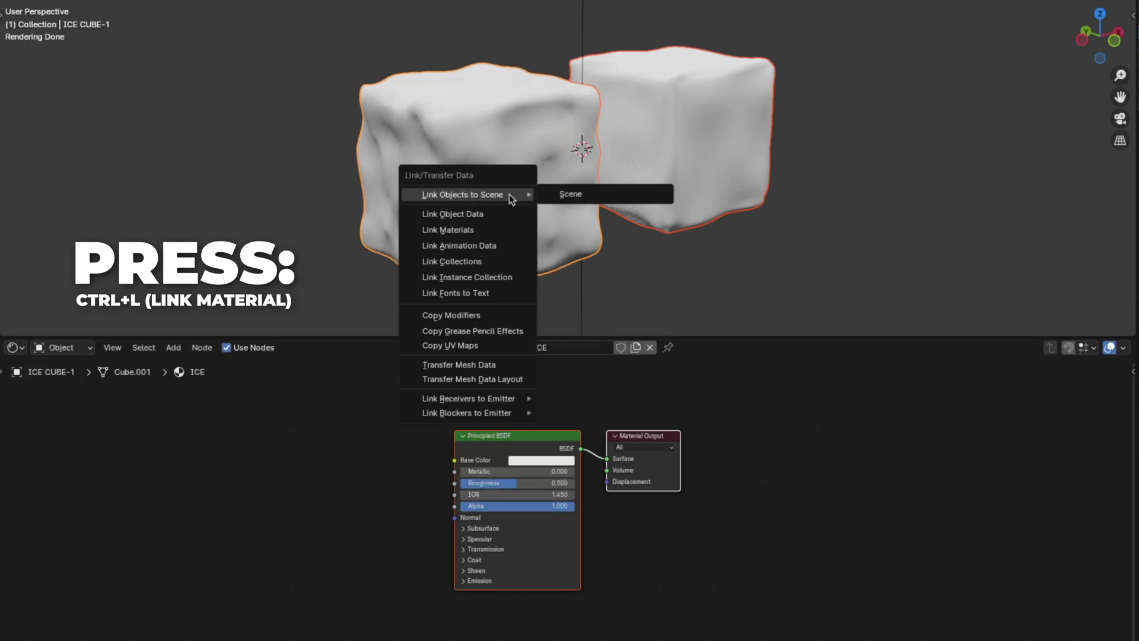
click(509, 229)
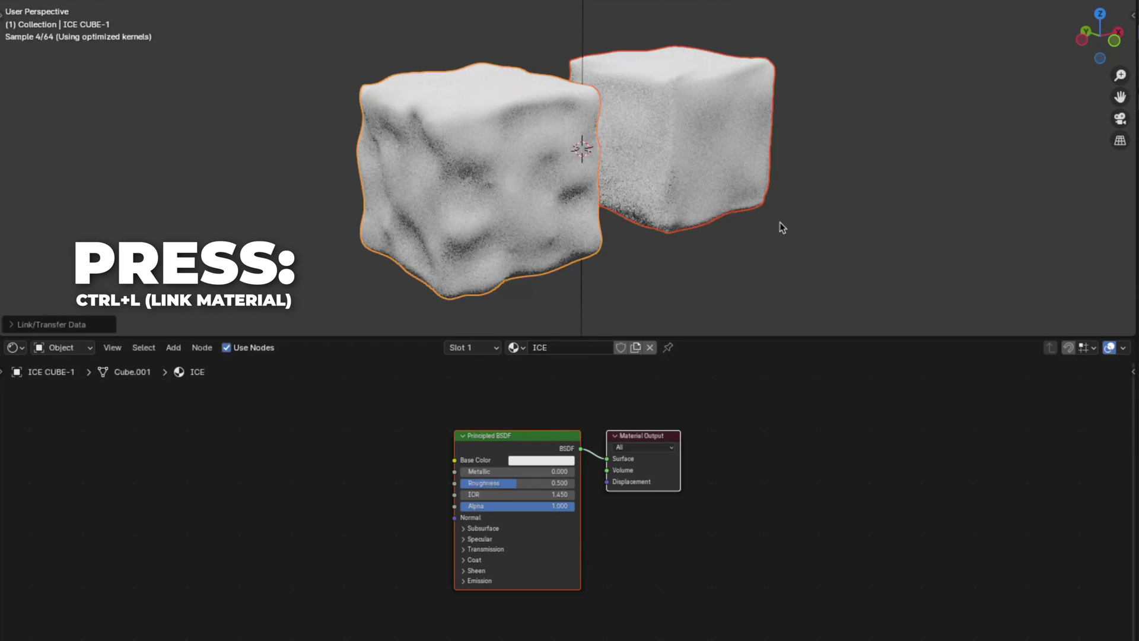
click(743, 235)
click(488, 200)
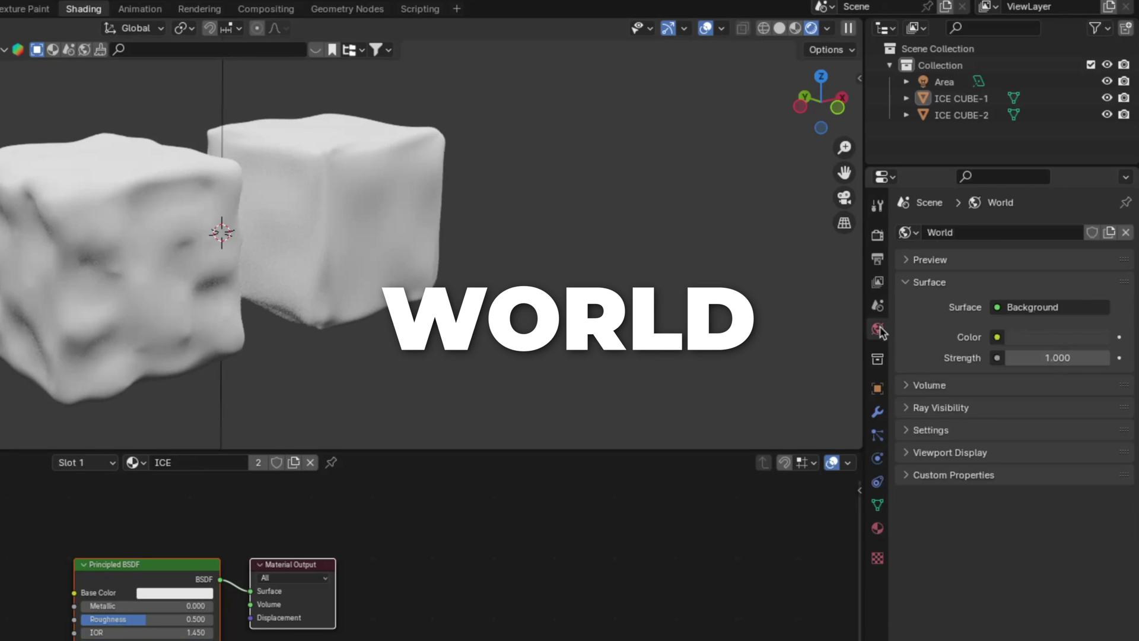
Step: Load peppermint_powerplant_4k.exr as the world's Environment Texture background
click(998, 233)
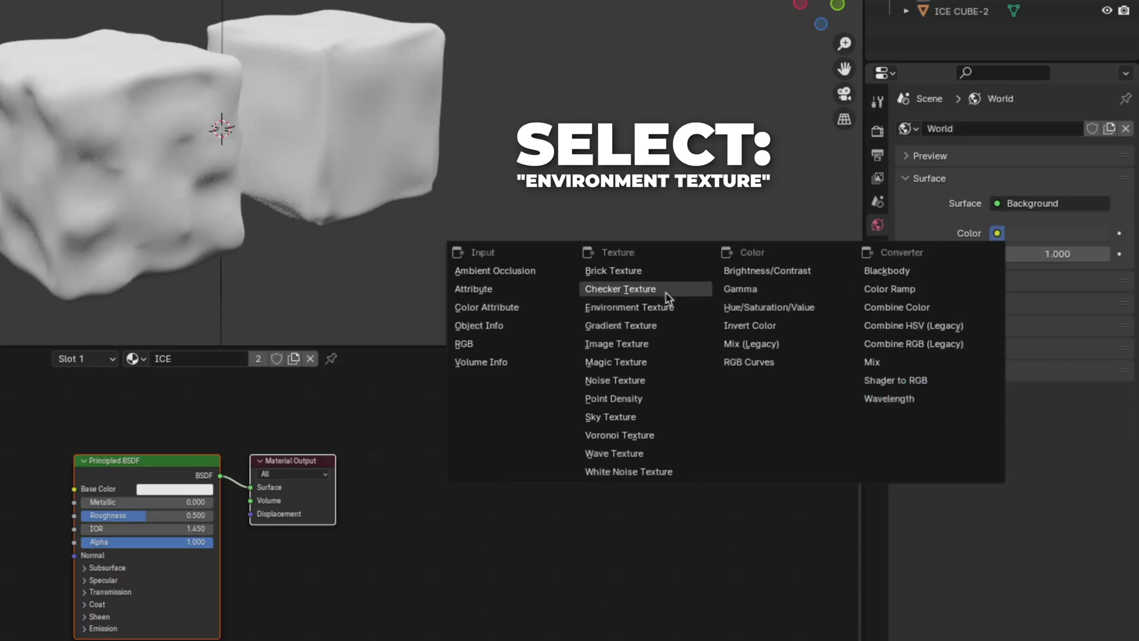
click(656, 308)
click(1084, 254)
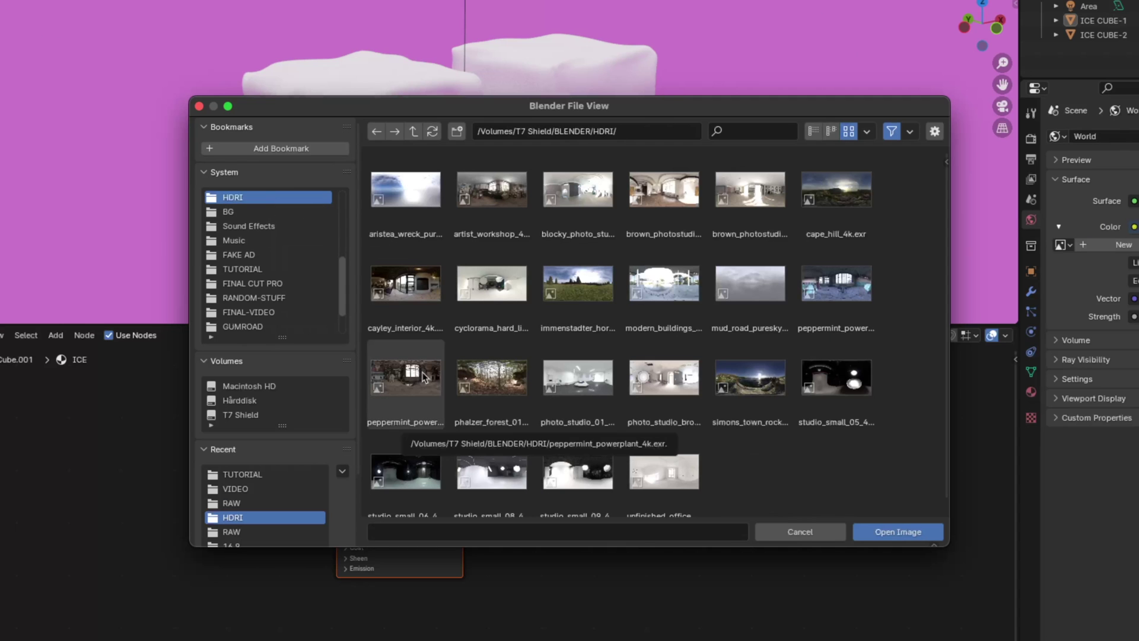
click(424, 377)
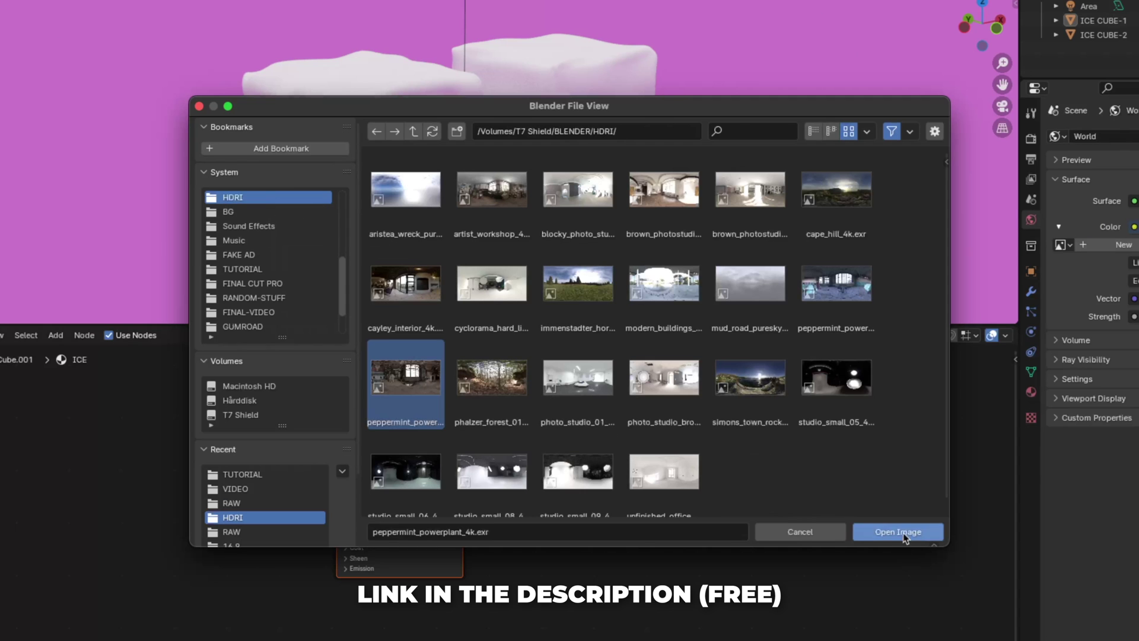
click(898, 532)
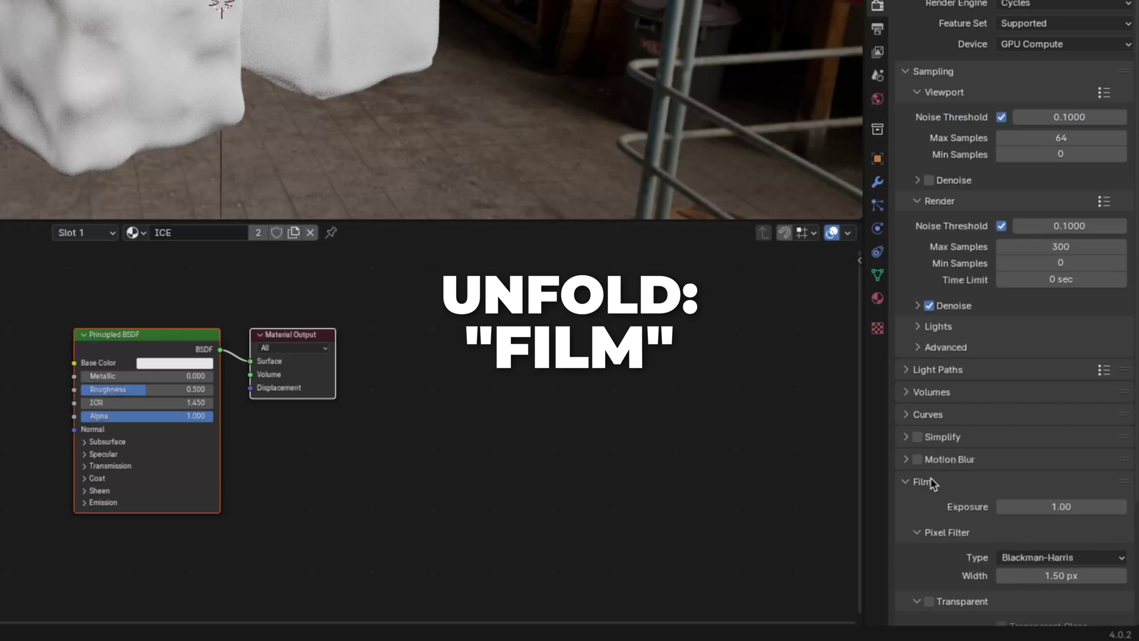
Step: Turn on Transparent in the render Film settings
click(929, 601)
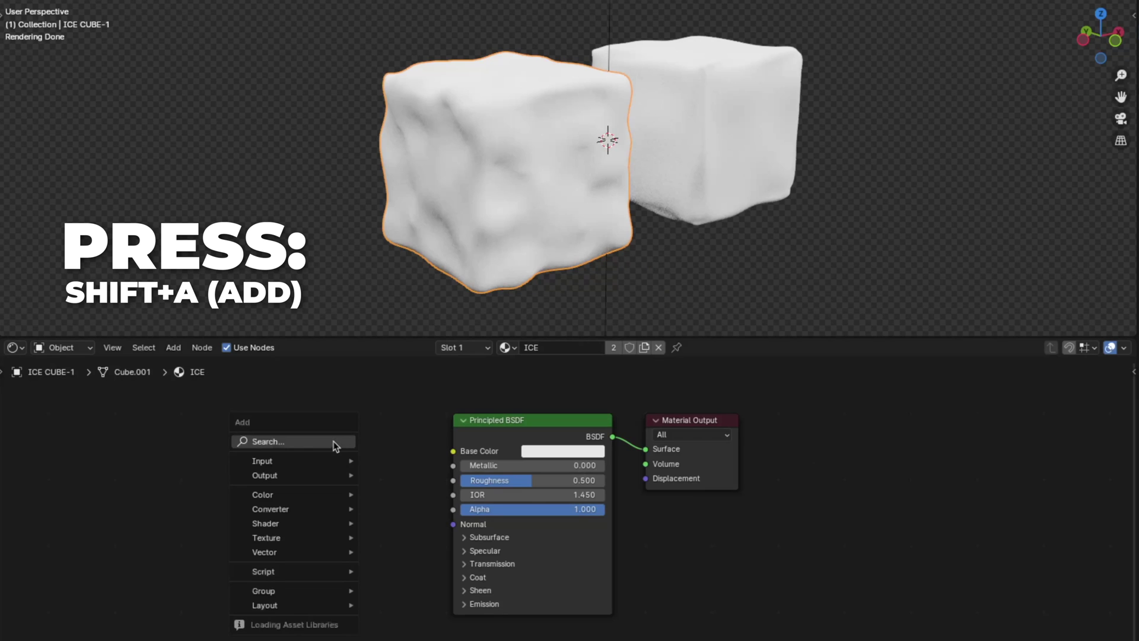
Step: Add a Noise Texture to ICE, wire its Fac to Base Color, and add mapping with Ctrl+T
text(nois)
click(363, 466)
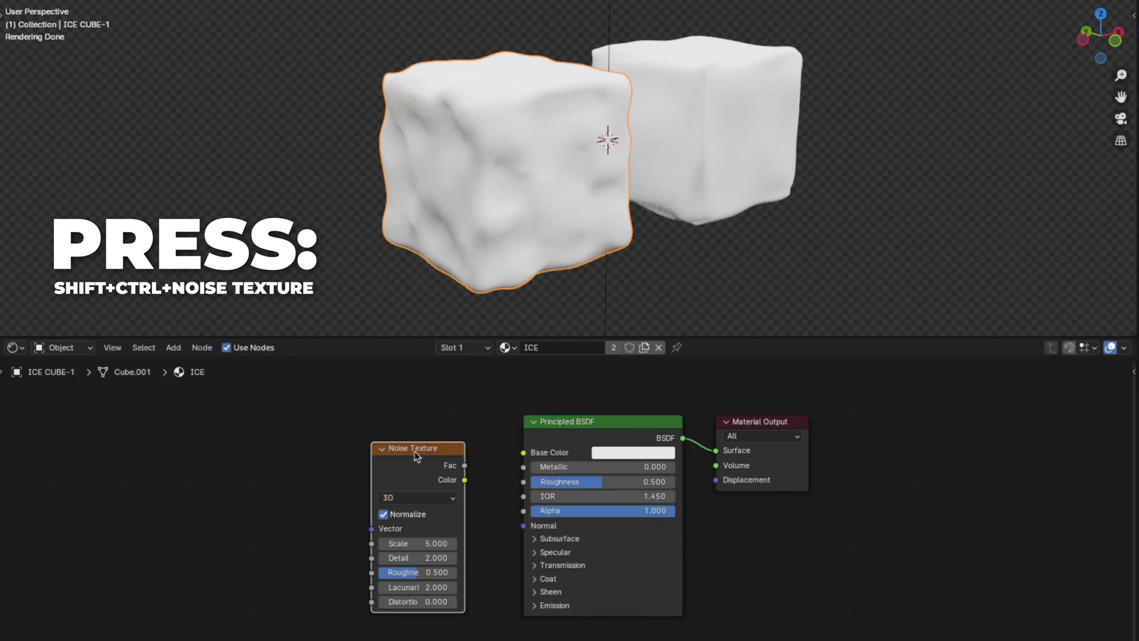
ctrl+shift+click(414, 451)
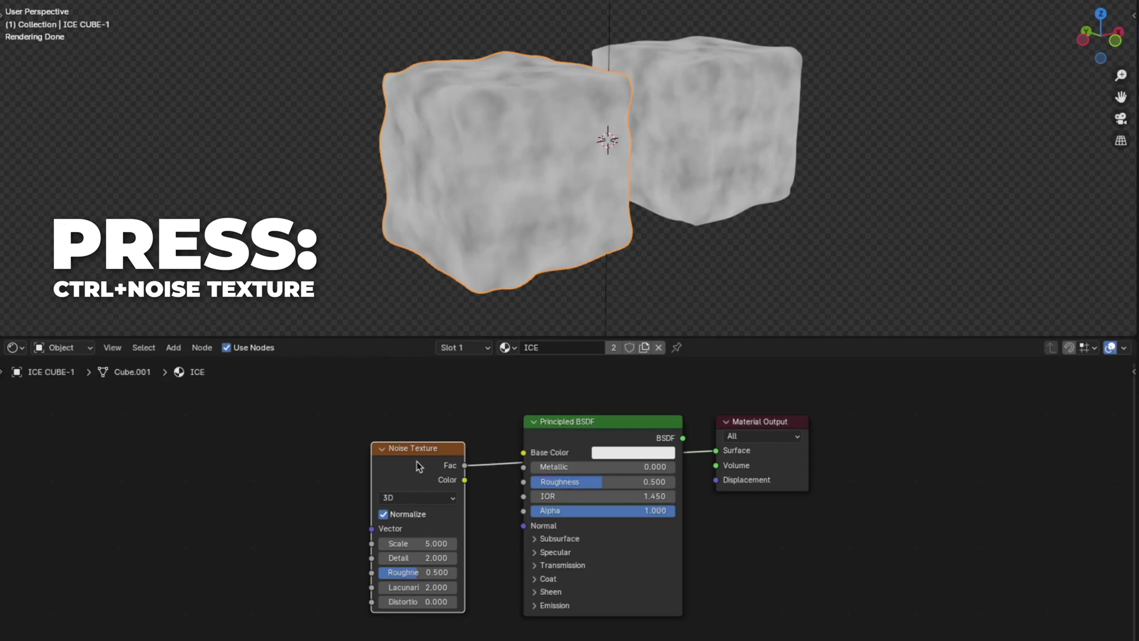
key(ctrl+t)
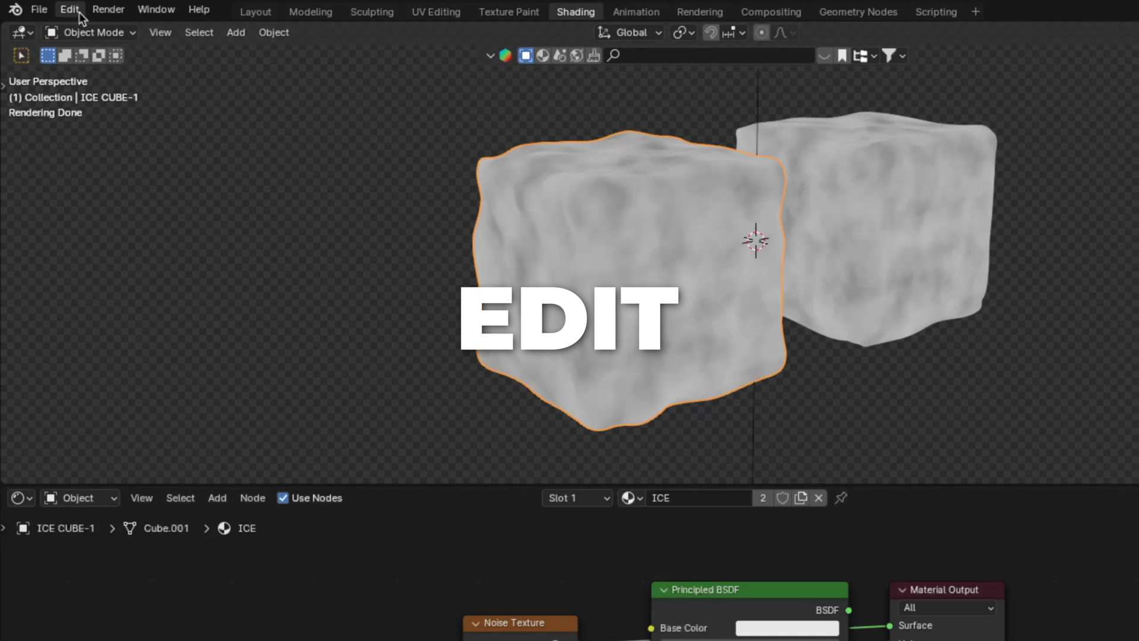
Step: Check that the Node Wrangler add-on is enabled in Preferences
click(50, 23)
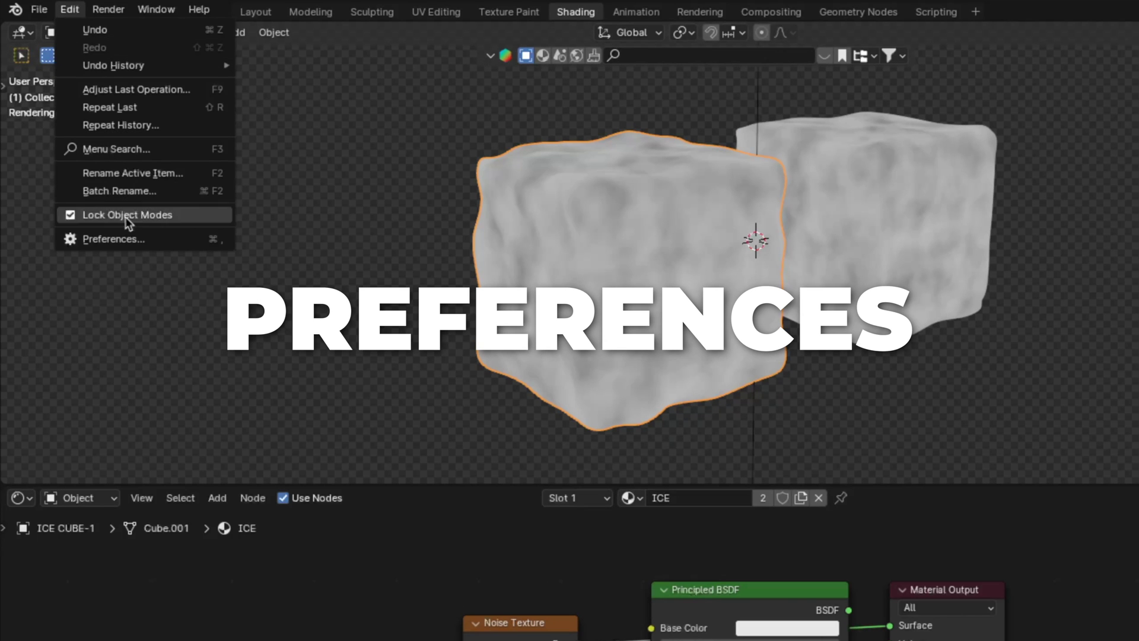
click(127, 232)
click(607, 411)
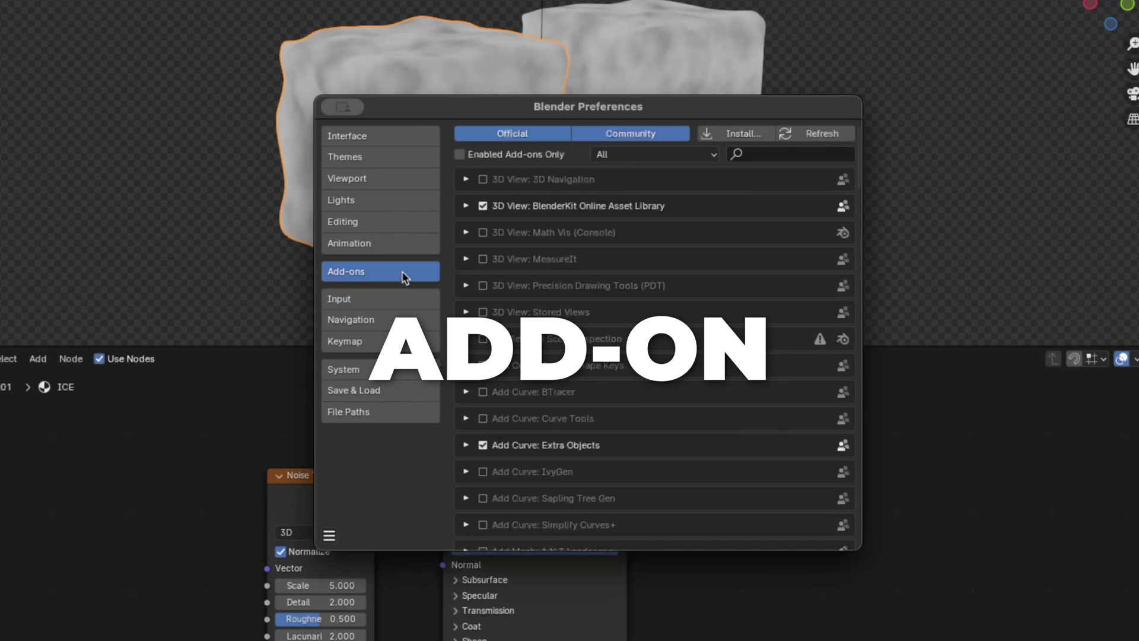
click(787, 153)
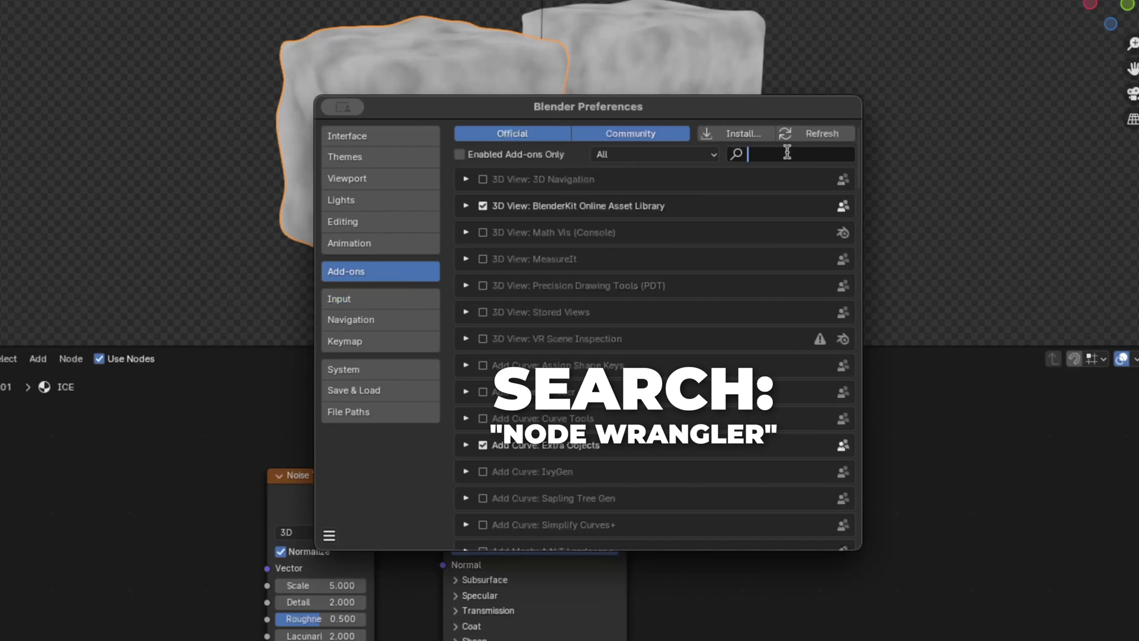
text(node)
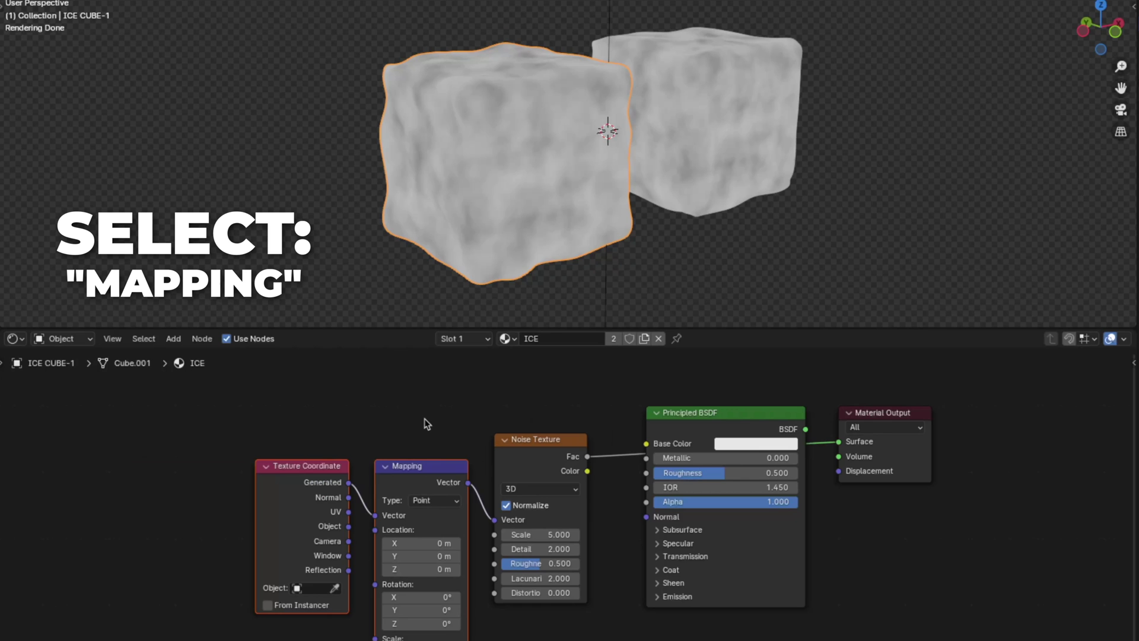
Step: Delete the Mapping node and link Texture Coordinate Object directly to the noise Vector
click(427, 433)
click(426, 483)
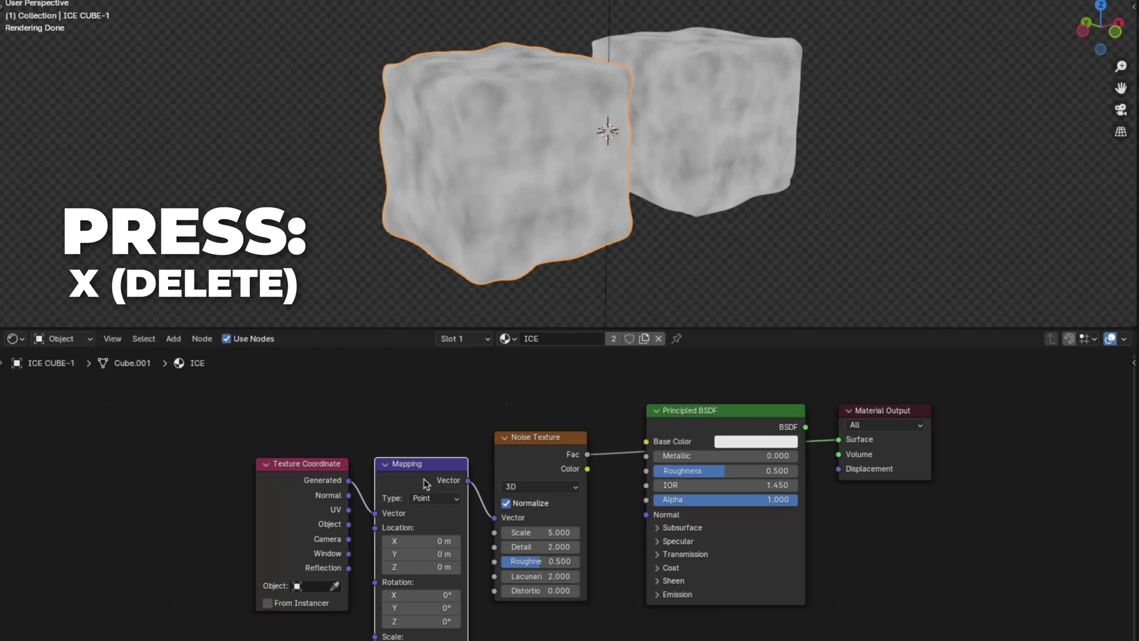
key(x)
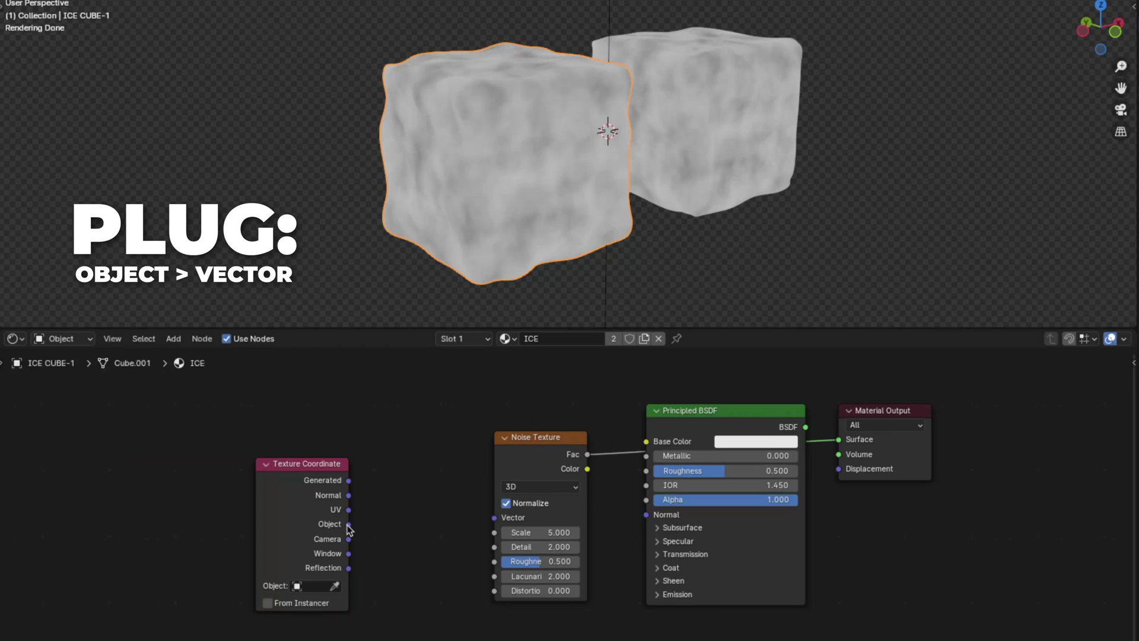
drag(348, 523, 485, 517)
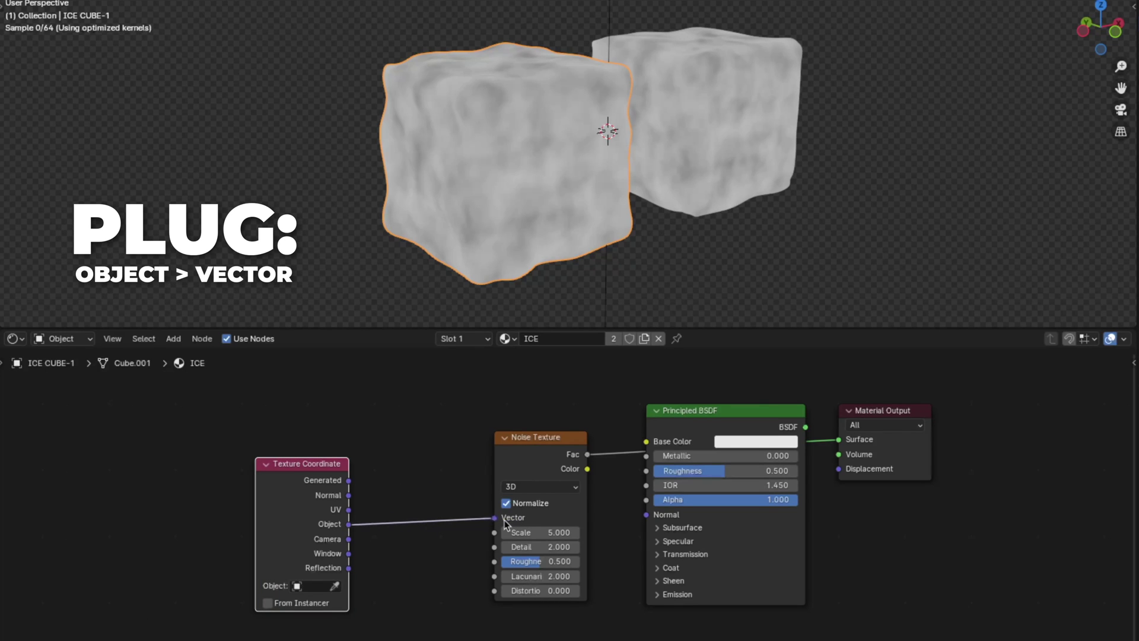
click(298, 461)
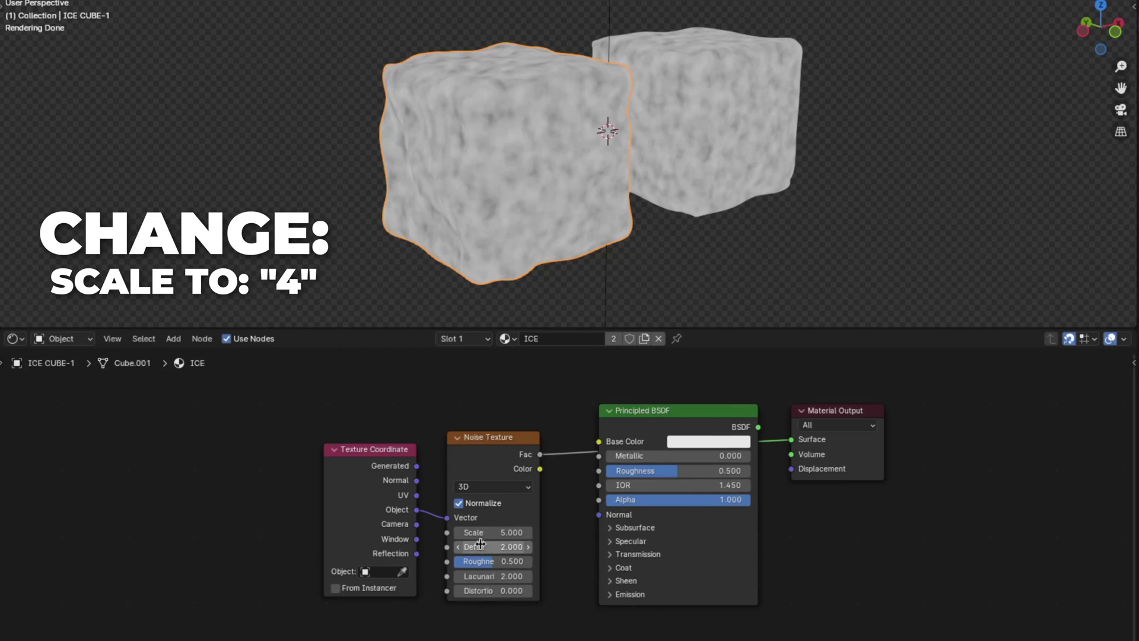
Step: Set the noise to Scale 4 and Detail 15, and drive Roughness with its Fac
click(480, 533)
key(BackSpace)
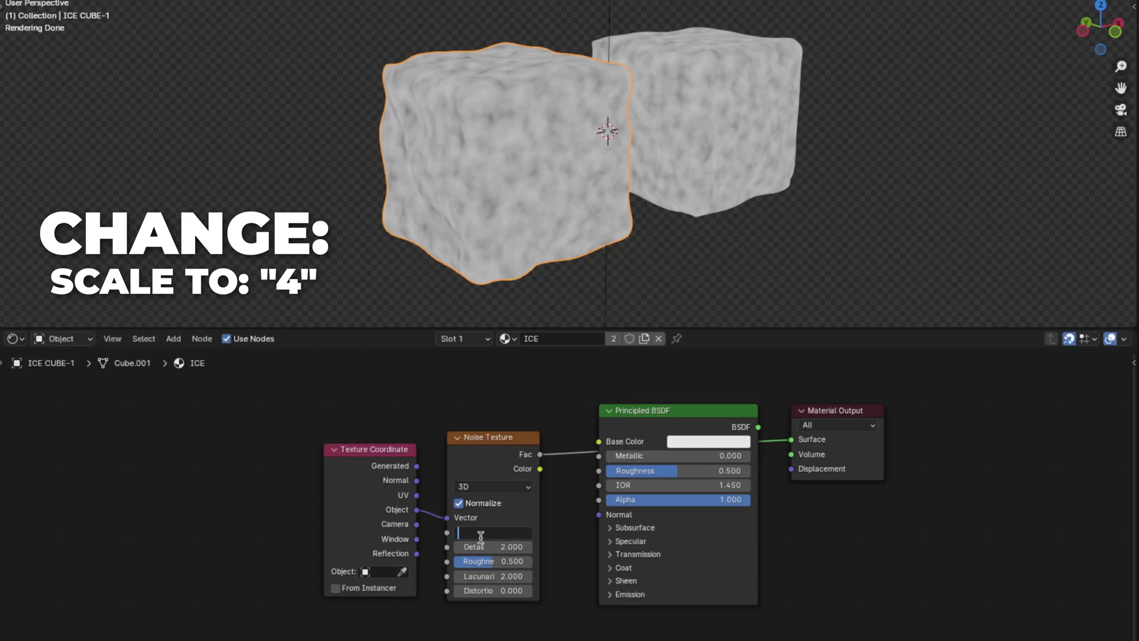
text(4)
key(Return)
click(481, 546)
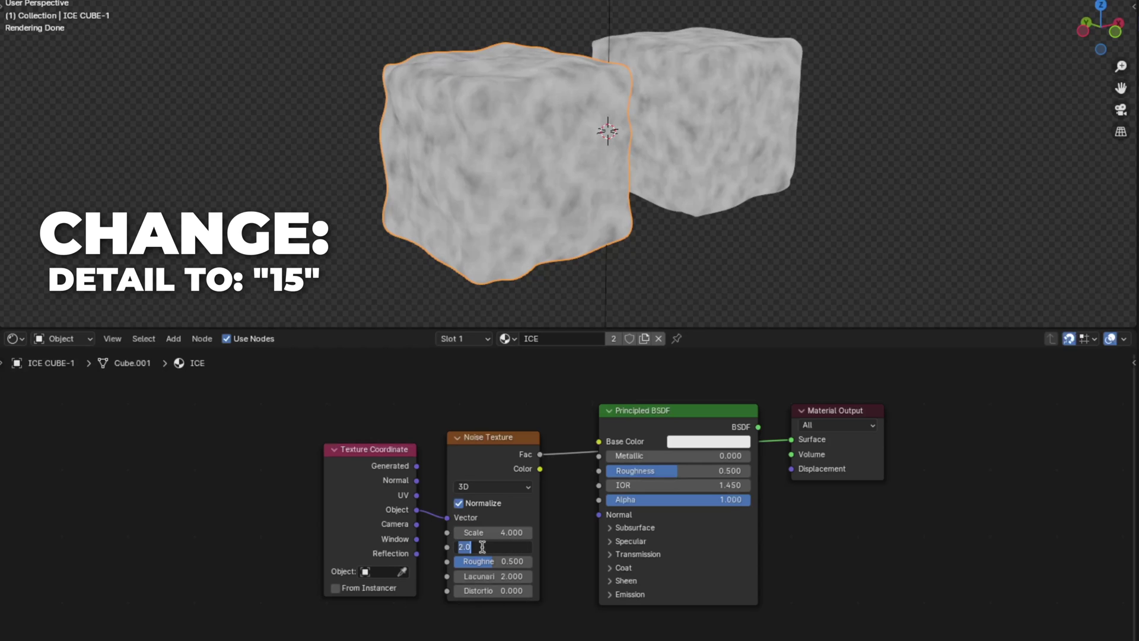
key(Return)
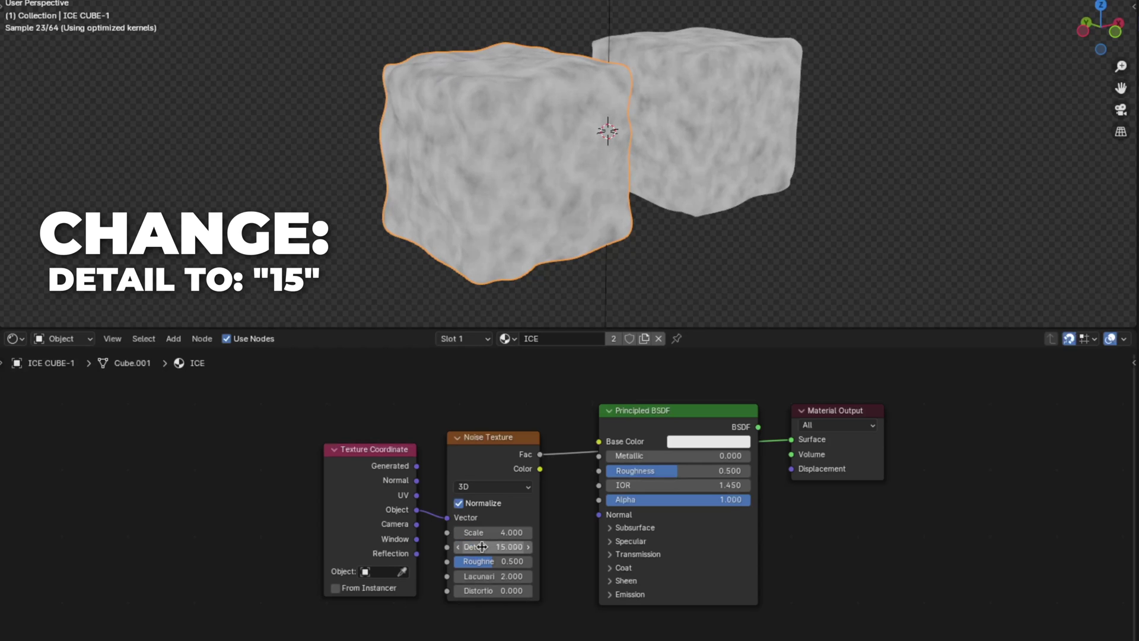
drag(541, 454, 596, 470)
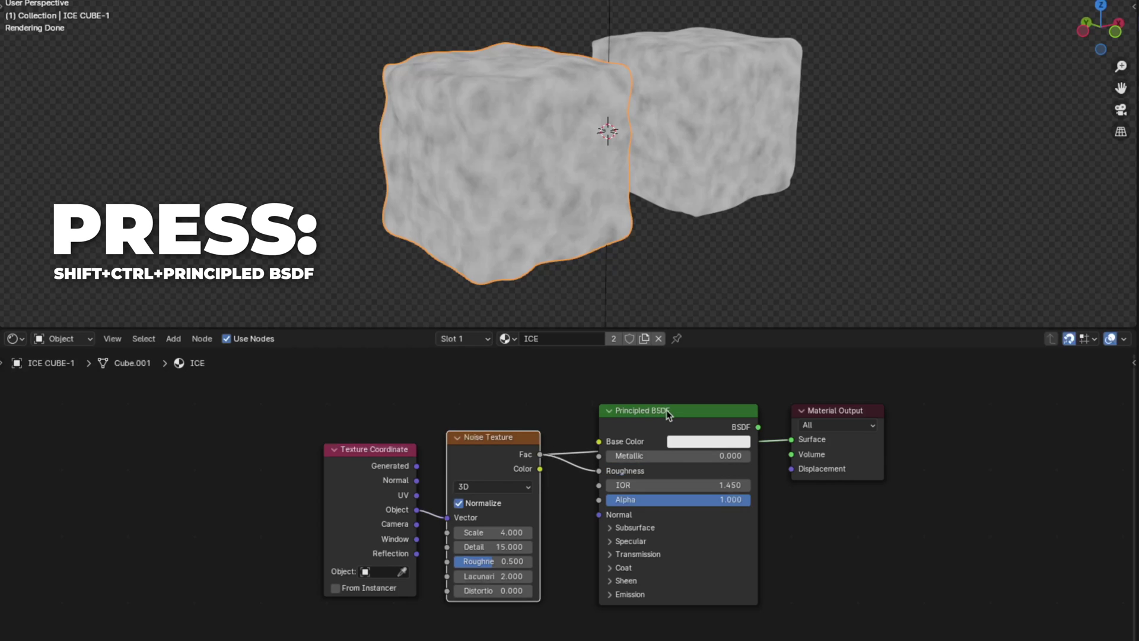
ctrl+shift+click(668, 413)
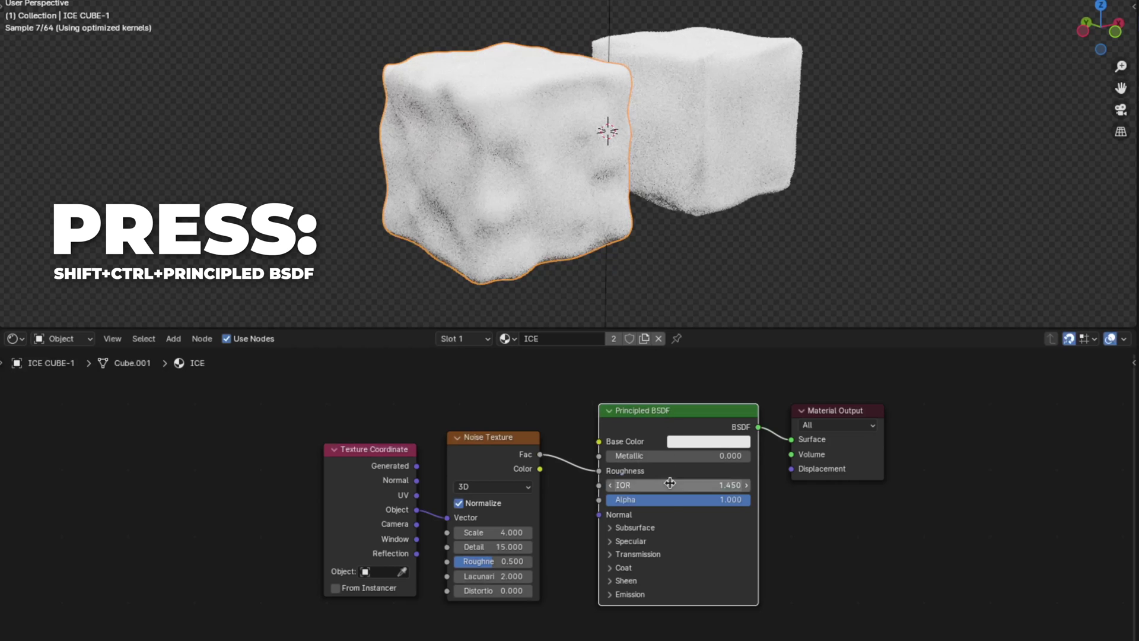
Step: Set the Principled BSDF Transmission Weight to 1 and IOR to 1.309
click(658, 553)
click(654, 570)
text(1)
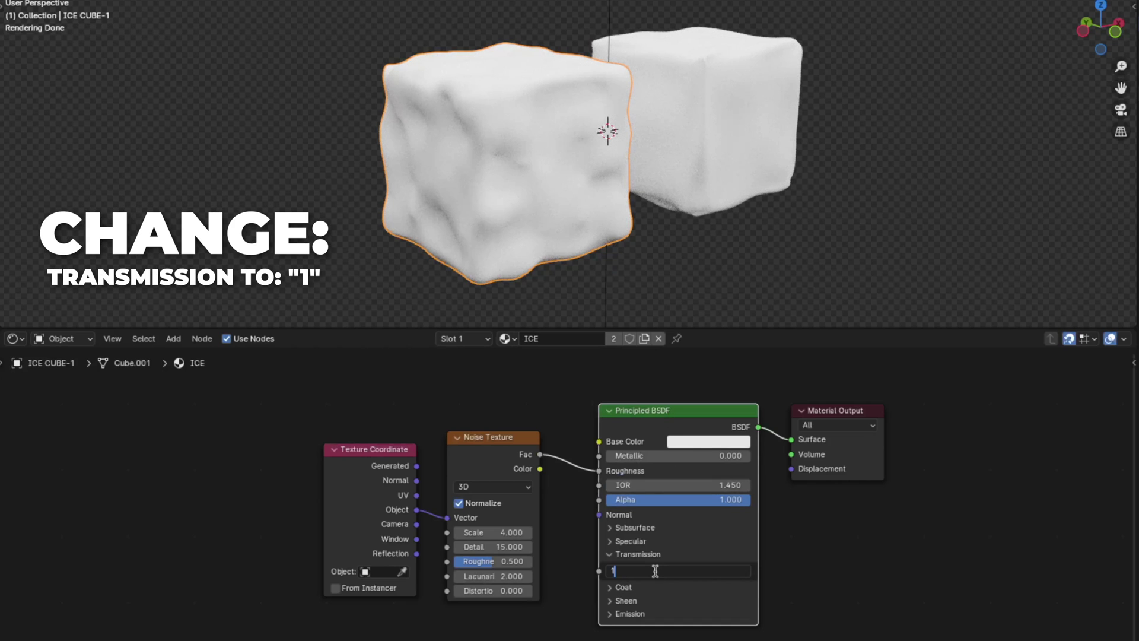
key(Return)
click(666, 483)
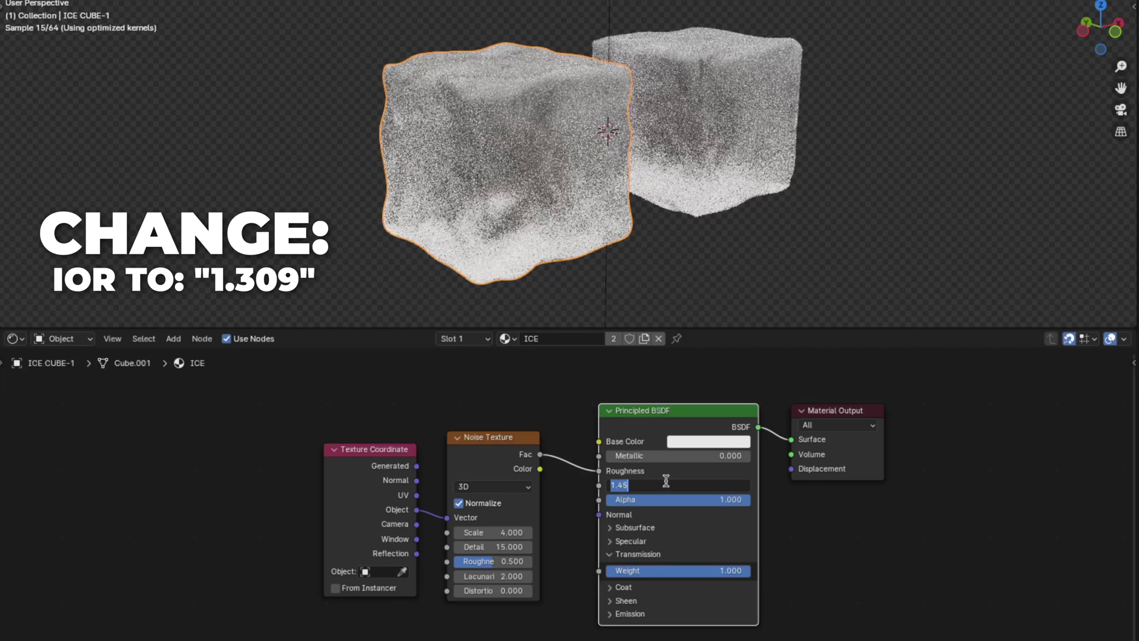
text(1.30)
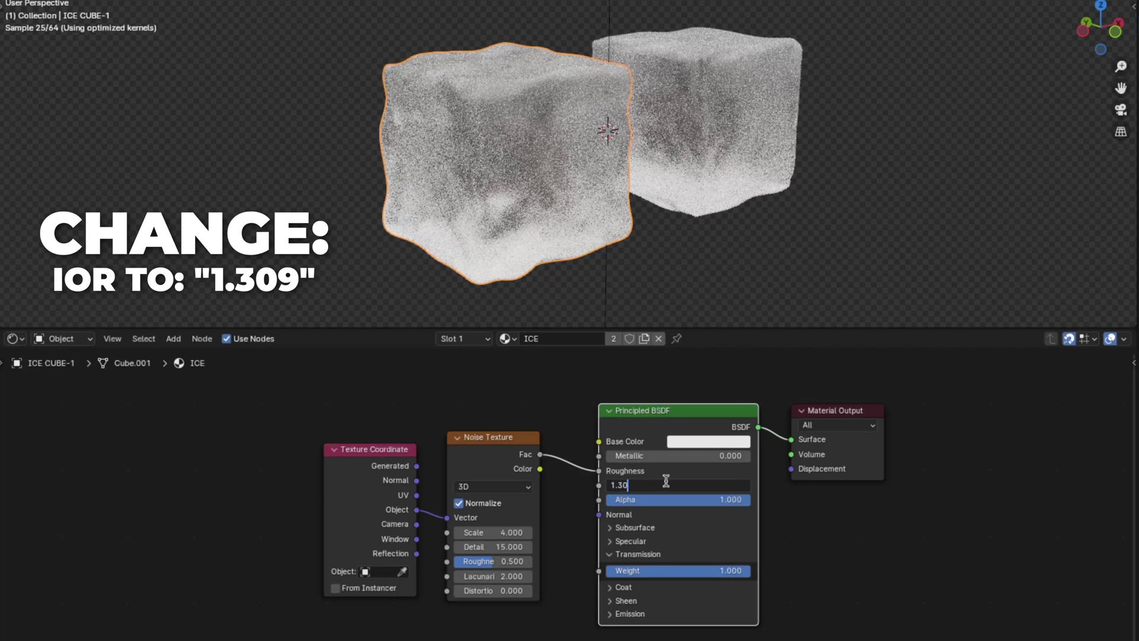
text(9)
key(Return)
key(shift+a)
text(colo)
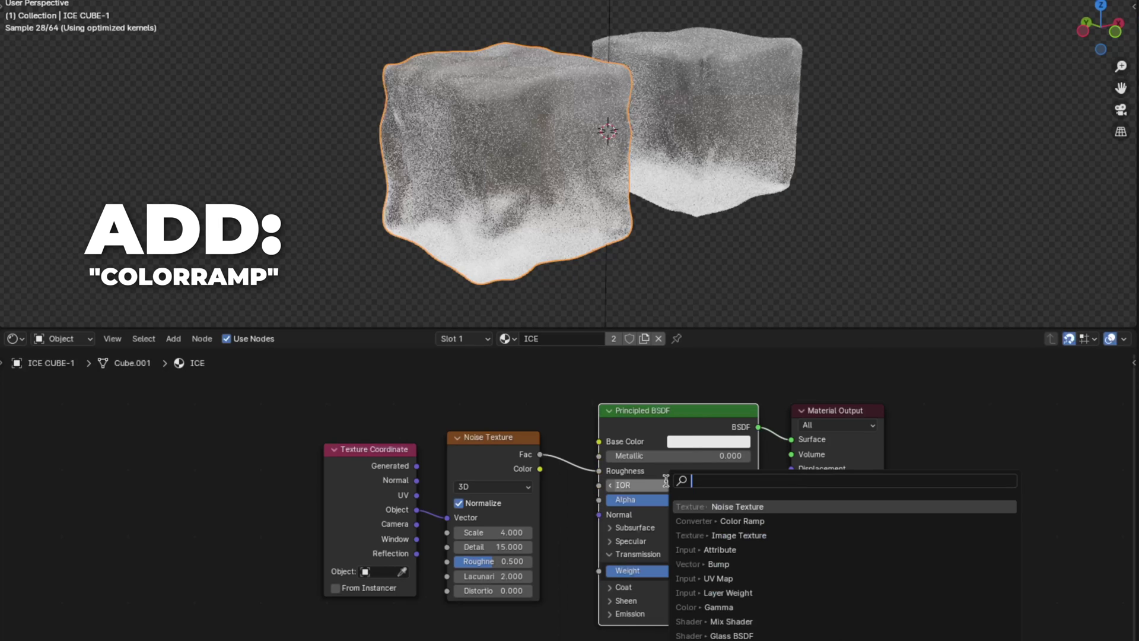
Step: Insert a Color Ramp on the noise-to-Roughness link, moving its white stop to 0.766
click(688, 520)
click(568, 436)
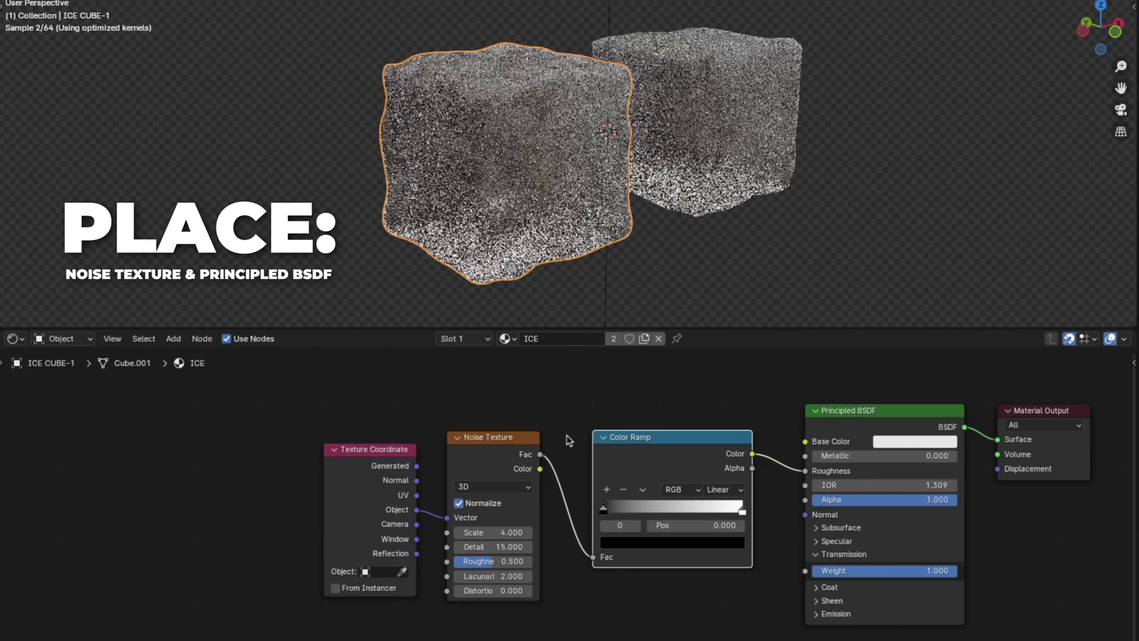
click(599, 524)
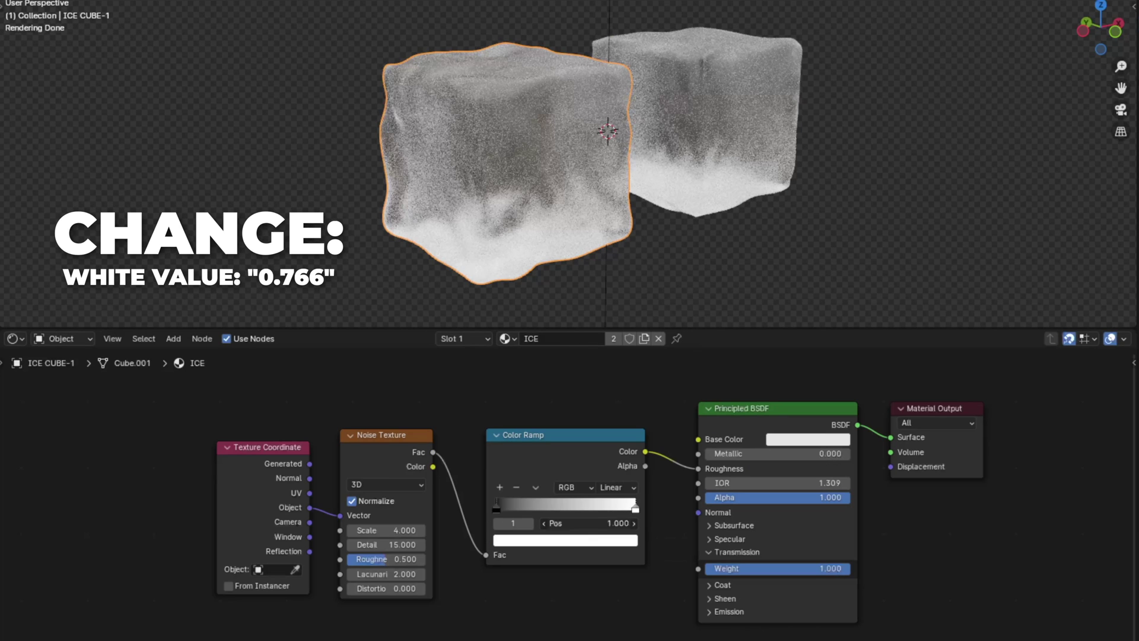
key(BackSpace)
text(0.766)
key(Return)
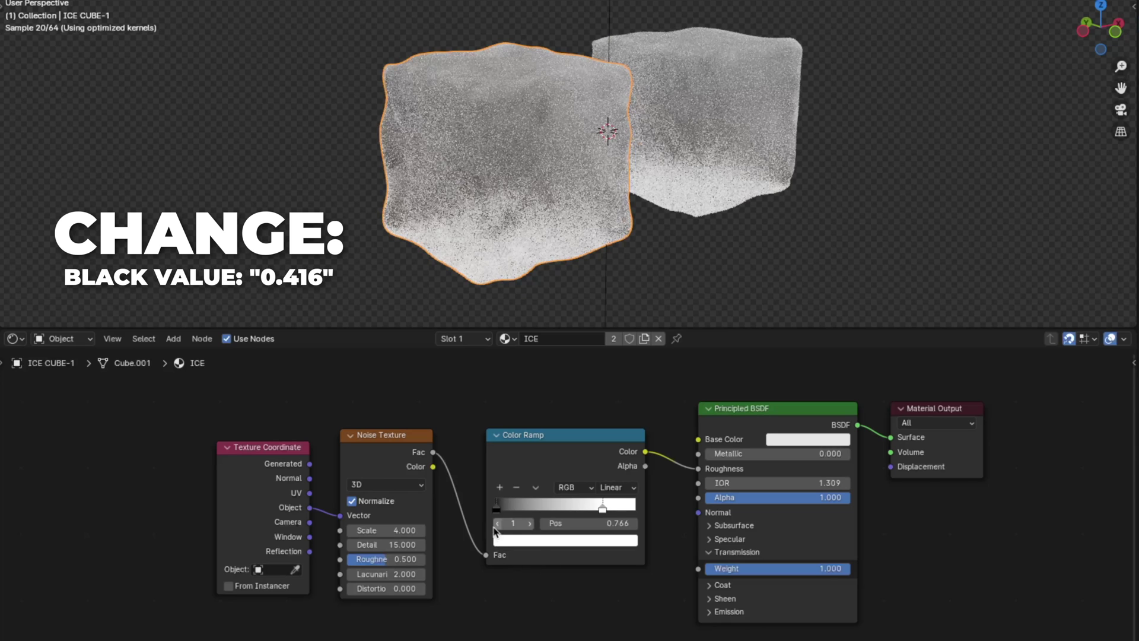
Step: Move the ramp's black stop to 0.416 and colour it grey 525252
click(497, 523)
click(579, 525)
text(0.4)
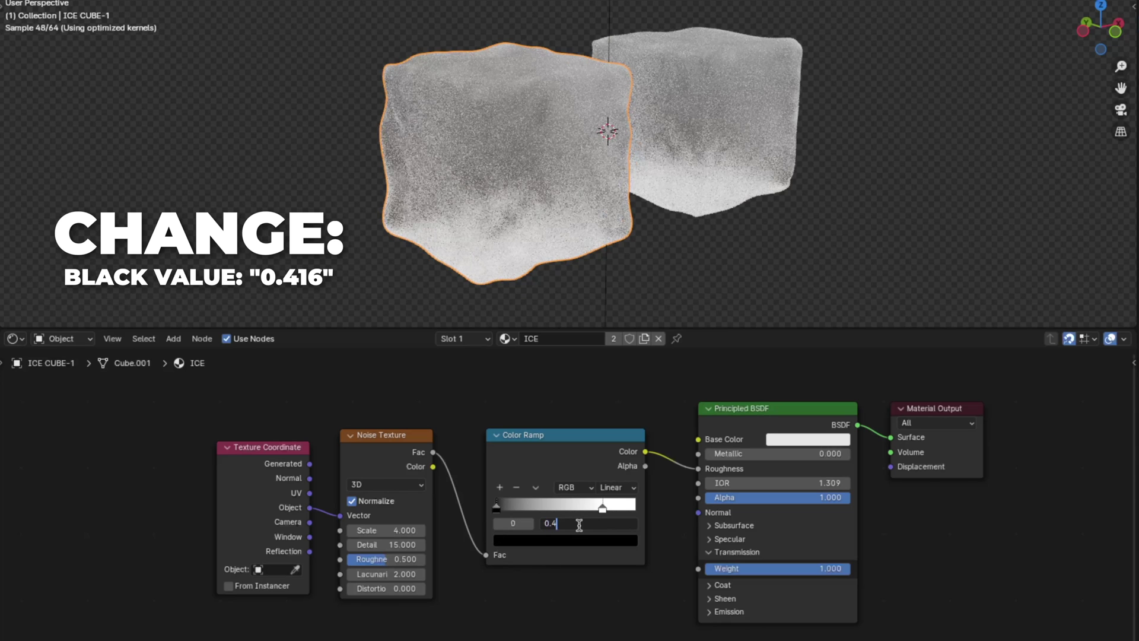
text(16)
key(Return)
click(570, 540)
click(609, 460)
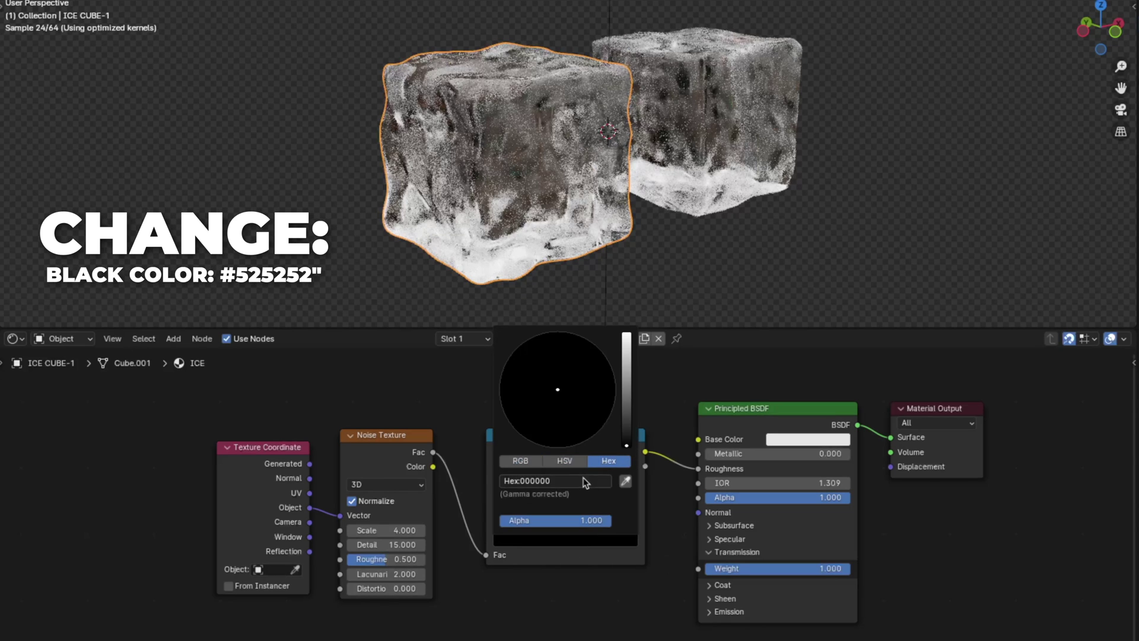
click(583, 479)
text(525252)
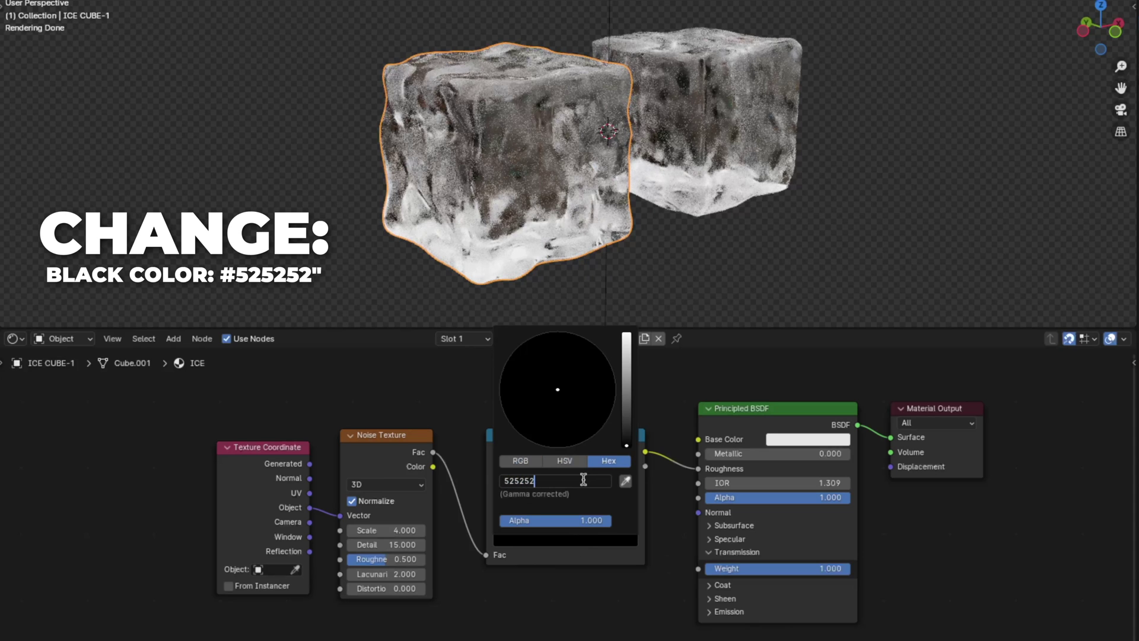
key(Return)
key(shift+a)
Step: Add a Bump node with noise Fac as Height, feeding the shader Normal at Strength 0.2
text(bump)
key(Return)
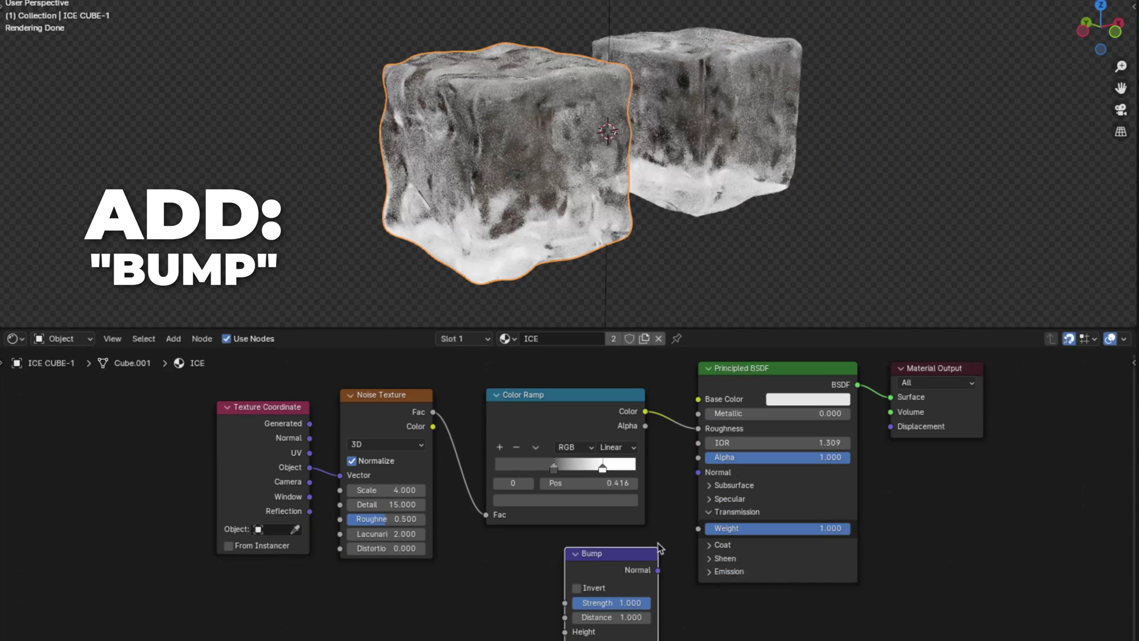
click(593, 576)
drag(414, 413, 545, 633)
drag(641, 574, 680, 474)
click(593, 605)
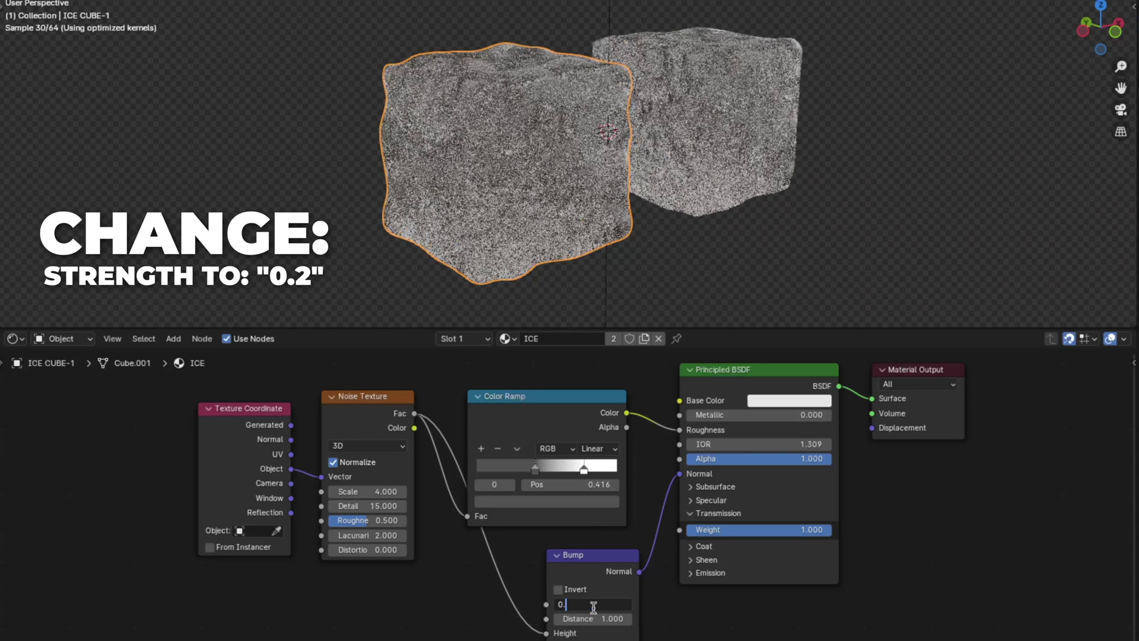
key(Return)
Step: Duplicate the Color Ramp into the link between the noise and Bump Height
click(554, 395)
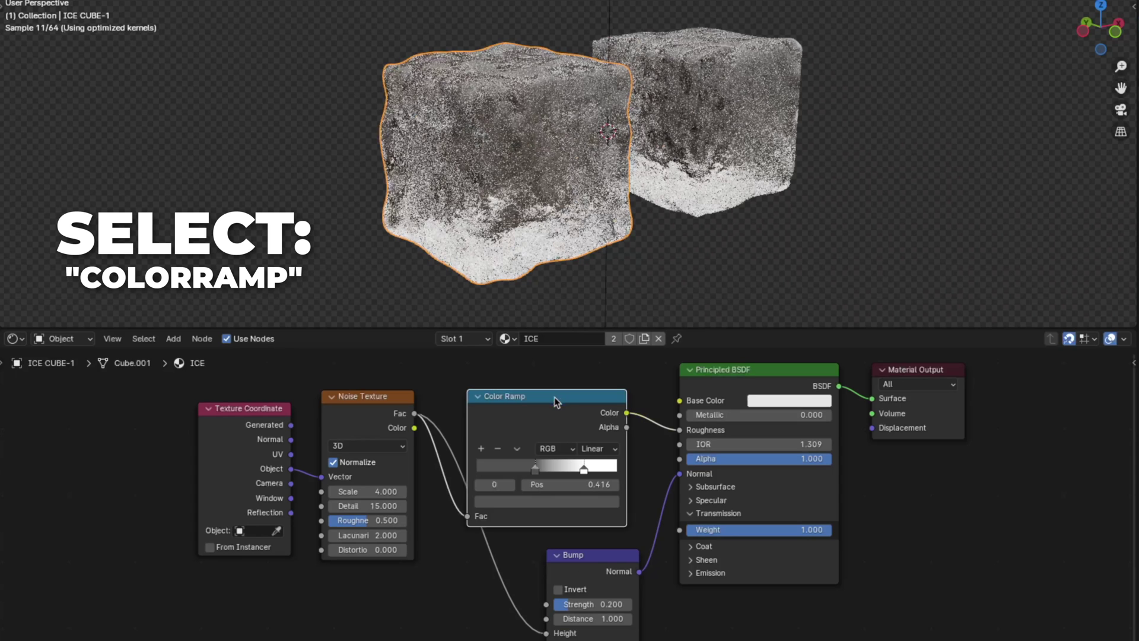
key(shift+d)
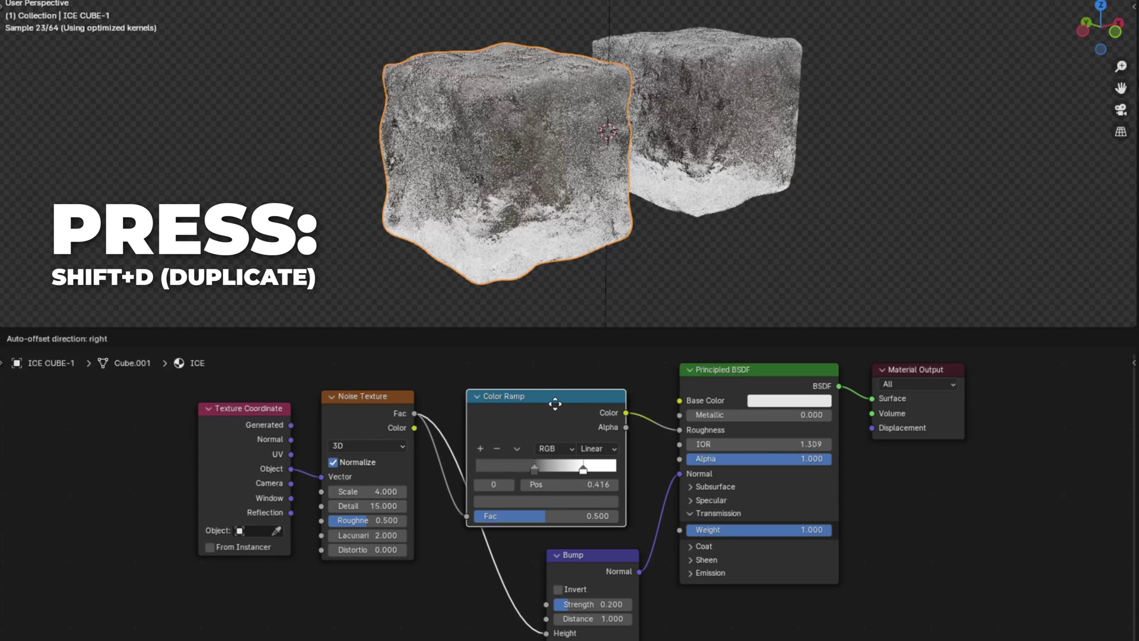
click(553, 555)
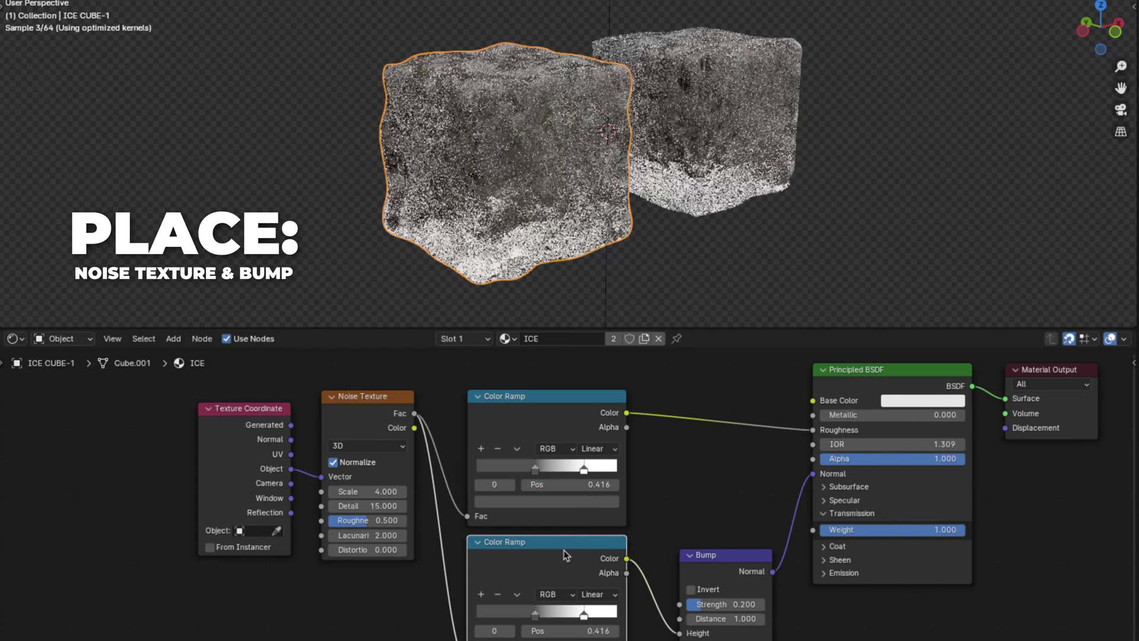
click(653, 503)
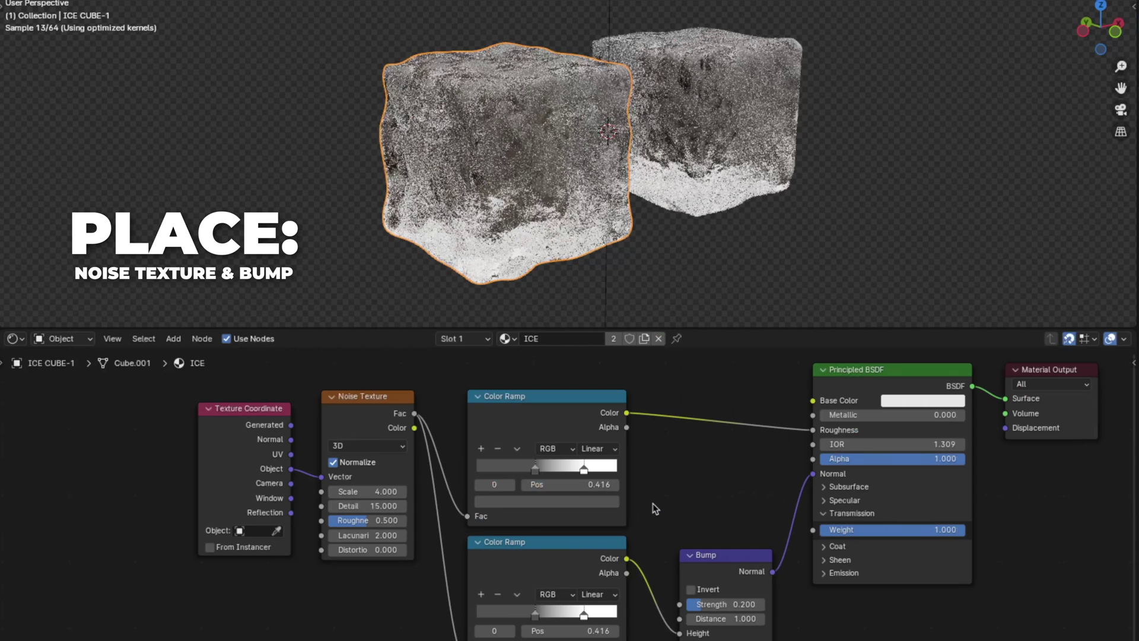
middle_drag(652, 503, 663, 429)
Step: Make the new ramp's left stop pure black at 0.447 and the right stop #666666
click(560, 577)
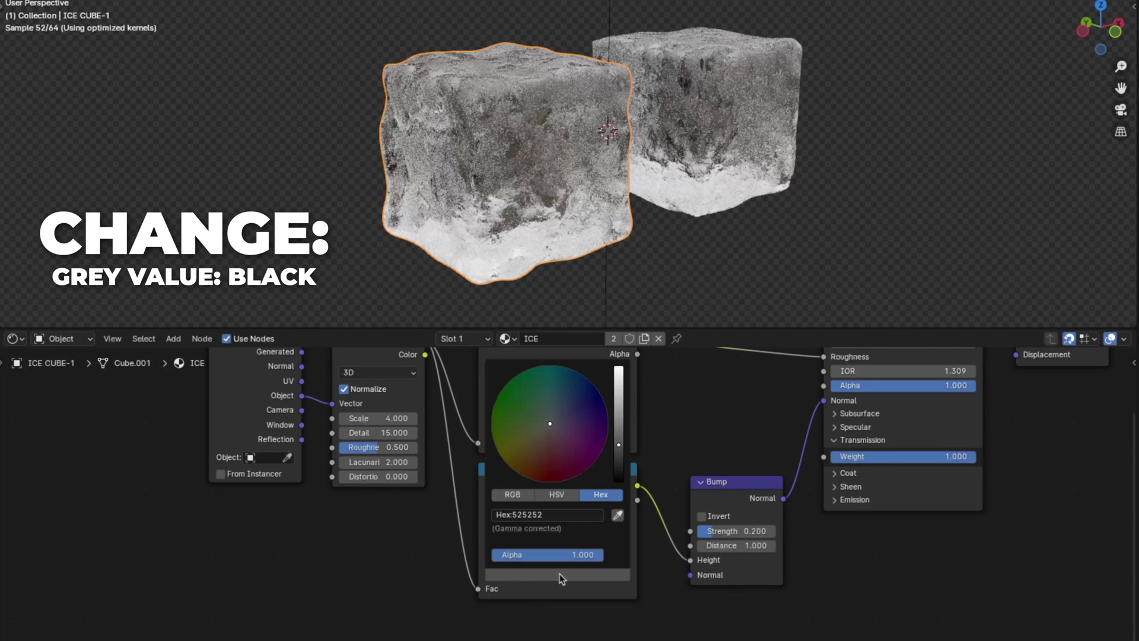
drag(620, 448, 619, 478)
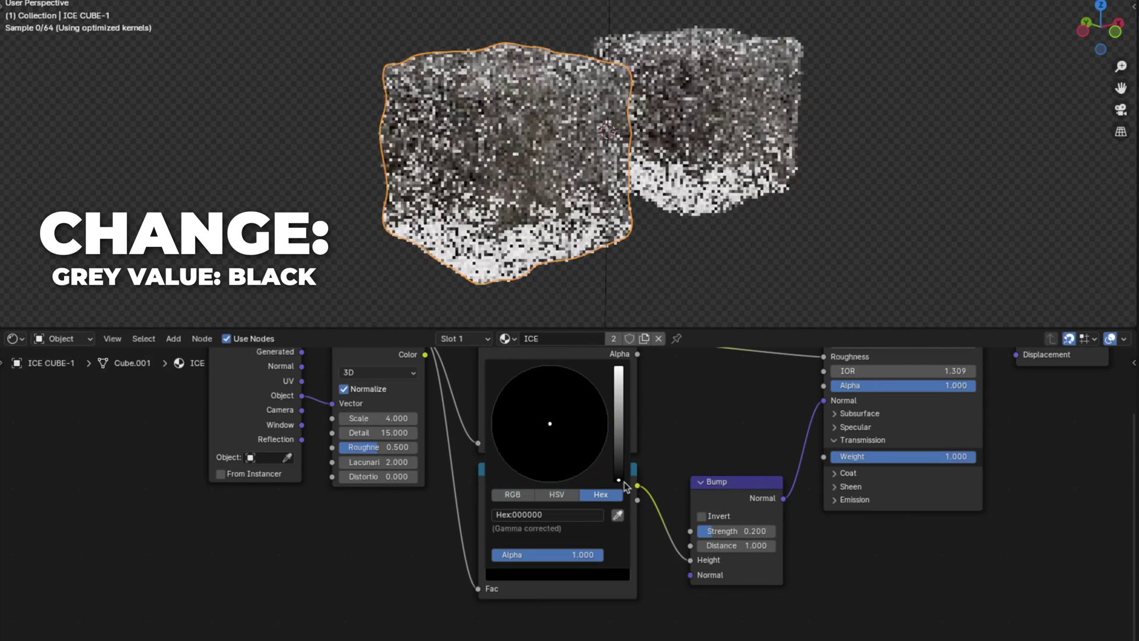
click(591, 557)
text(0.)
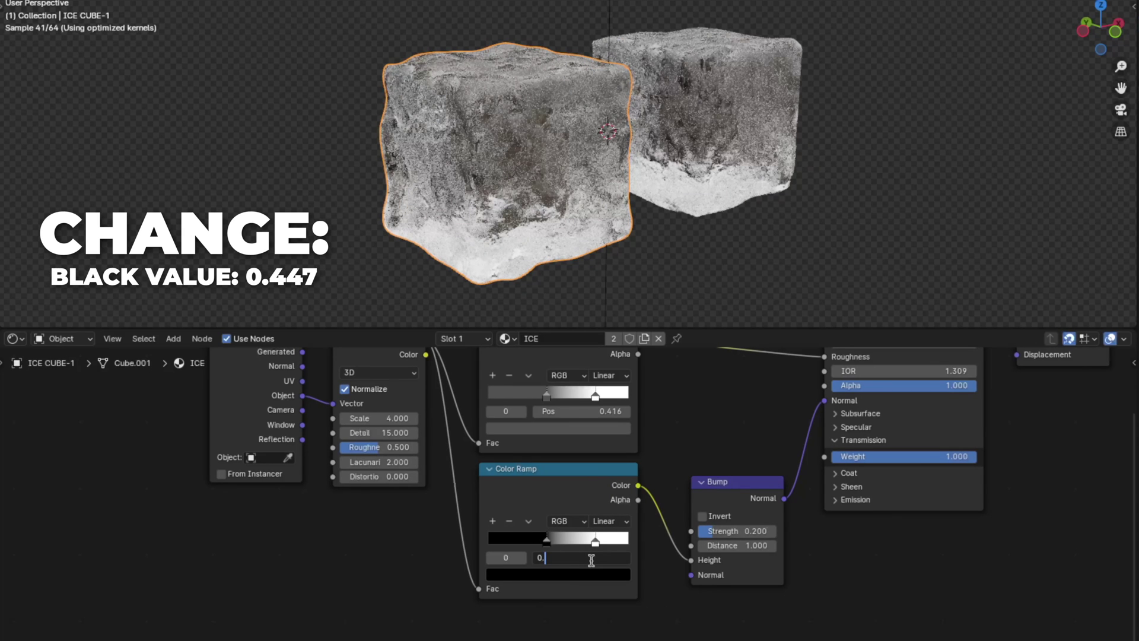
text(447)
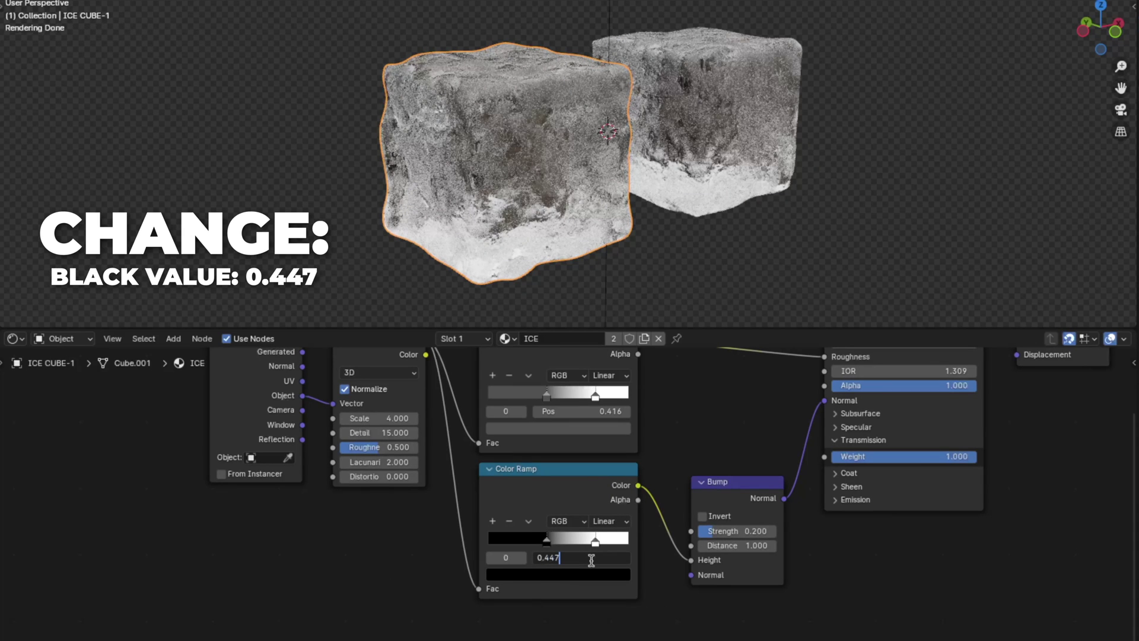
key(Return)
click(595, 541)
click(557, 575)
click(564, 513)
text(6)
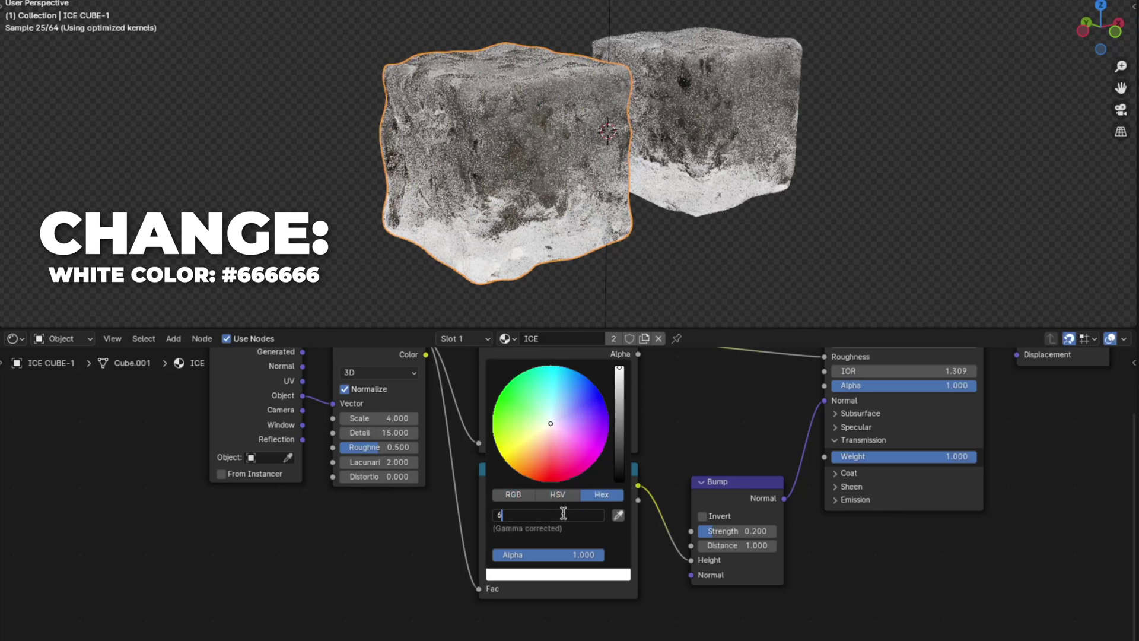
text(6666)
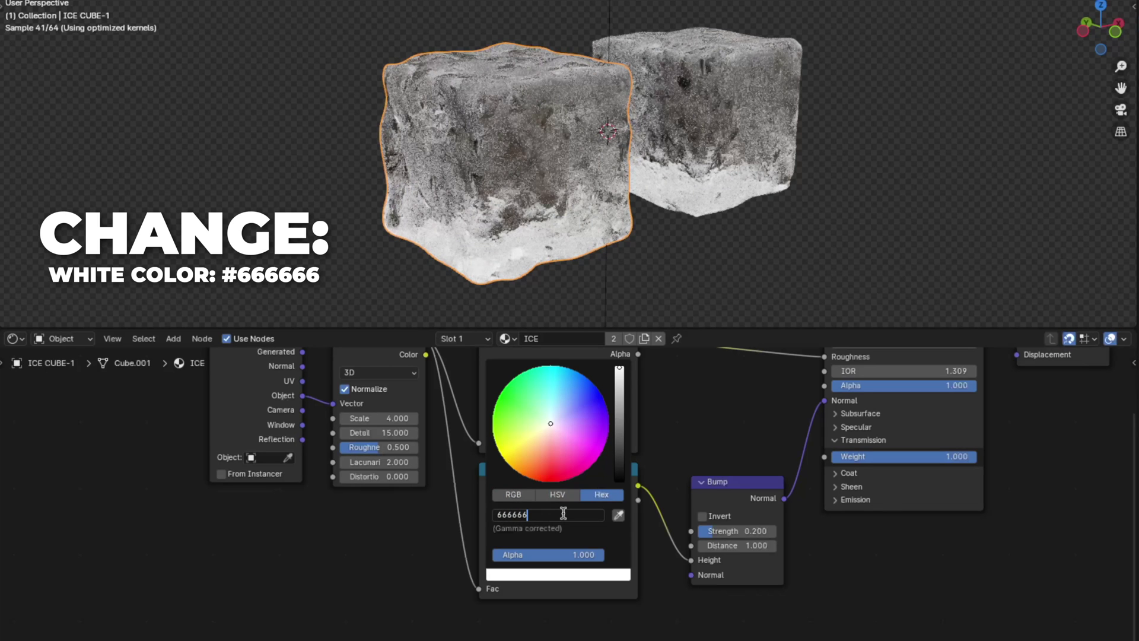
text(6)
key(Return)
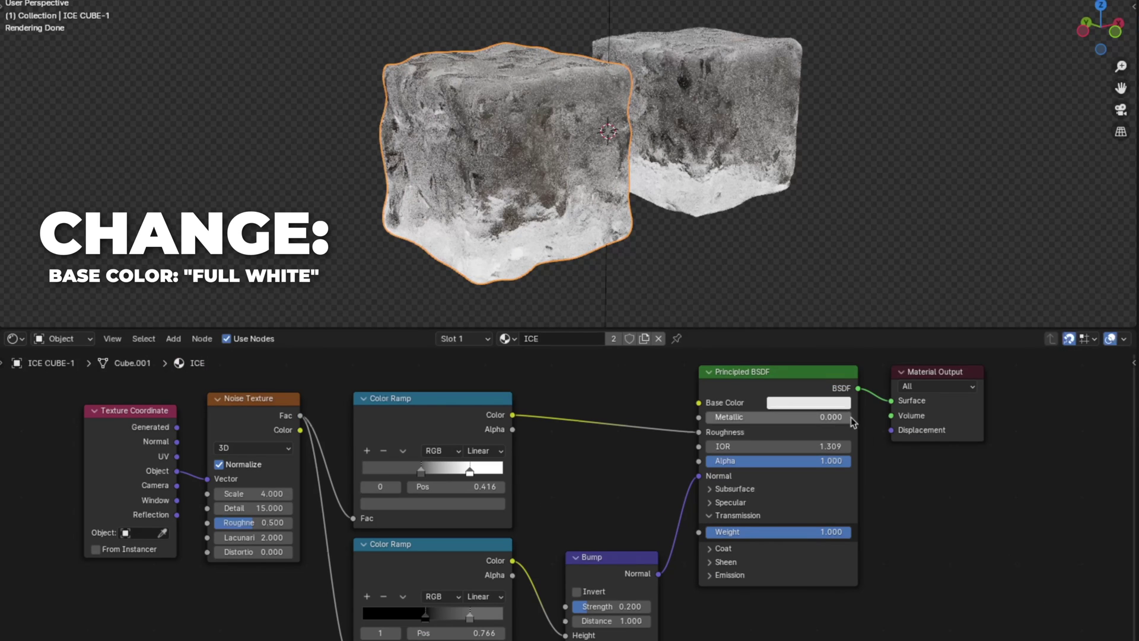
Step: Set the base colour to full white and duplicate the Noise Texture below the original
click(822, 404)
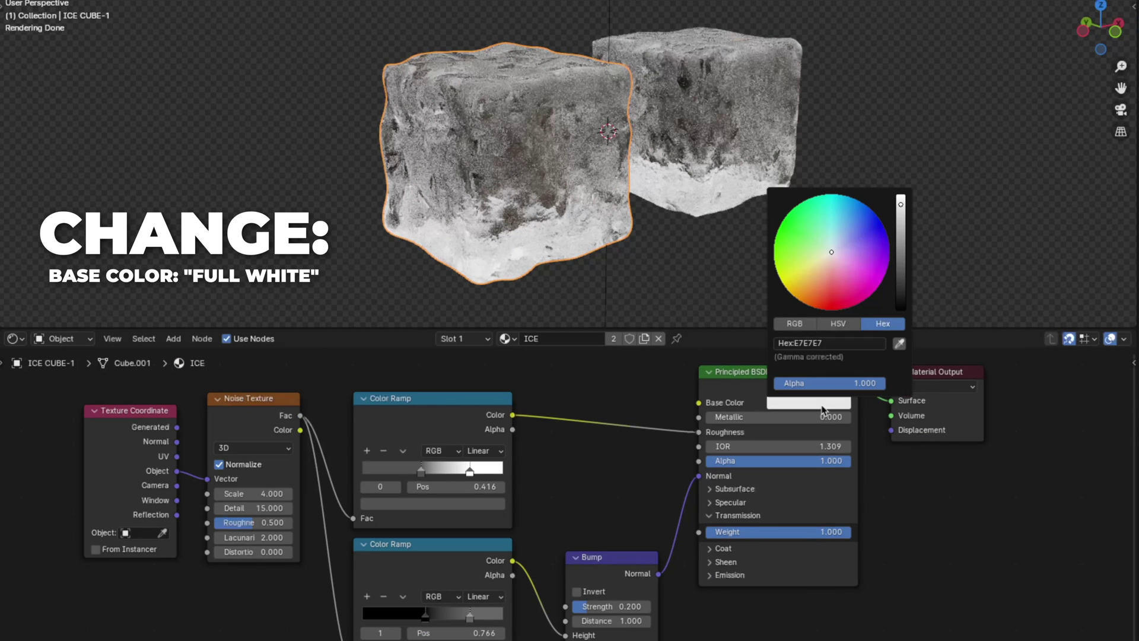
drag(901, 206, 901, 197)
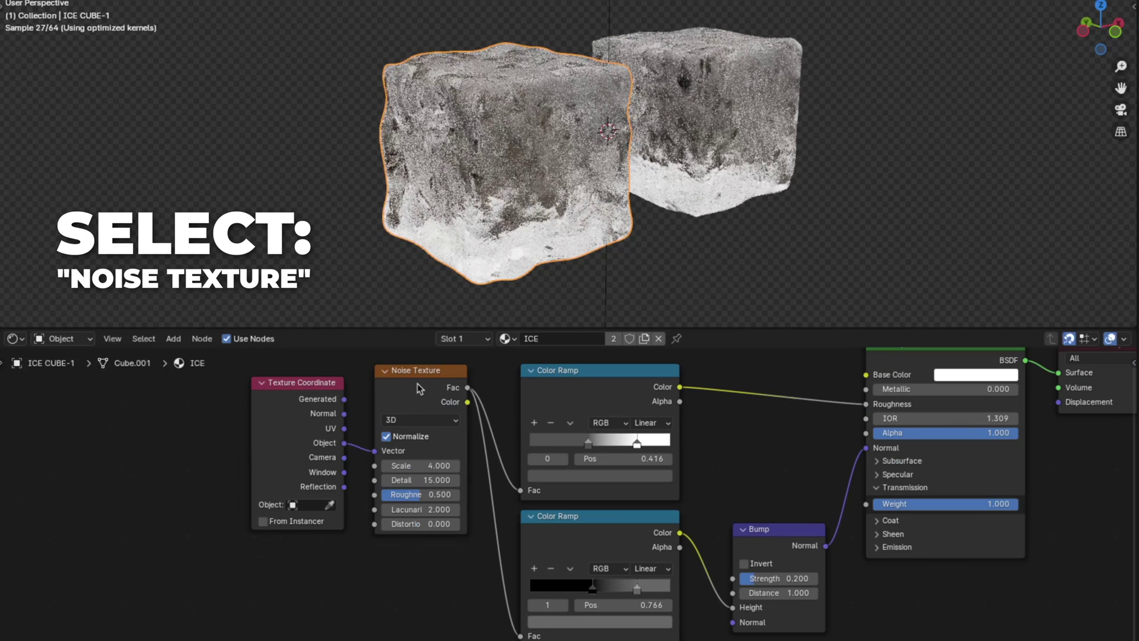
click(420, 386)
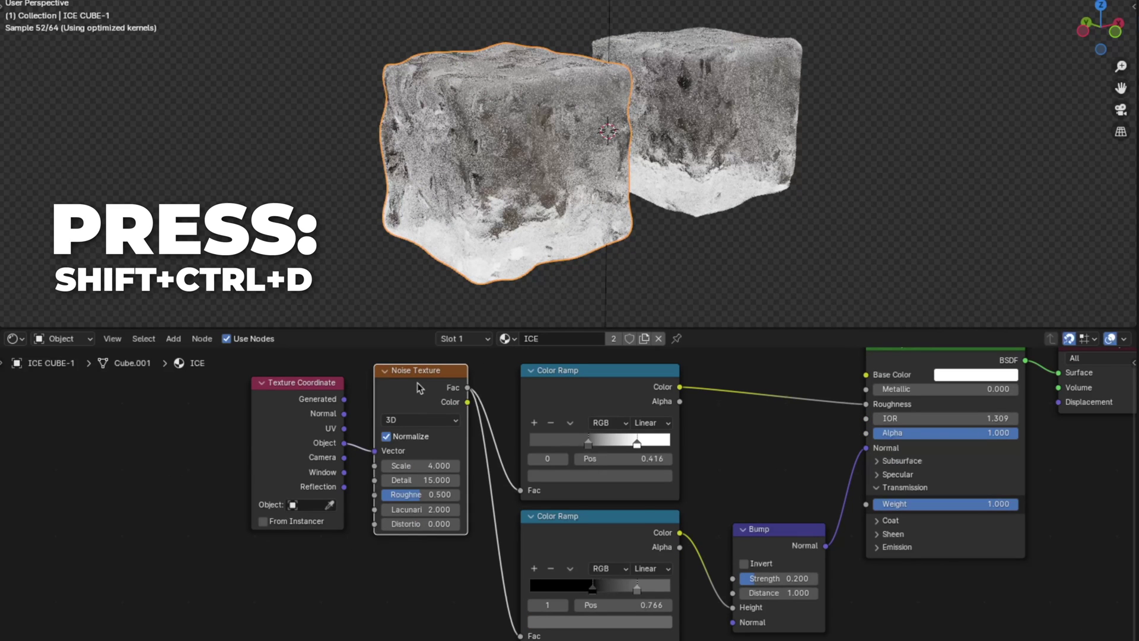
key(ctrl+shift+d)
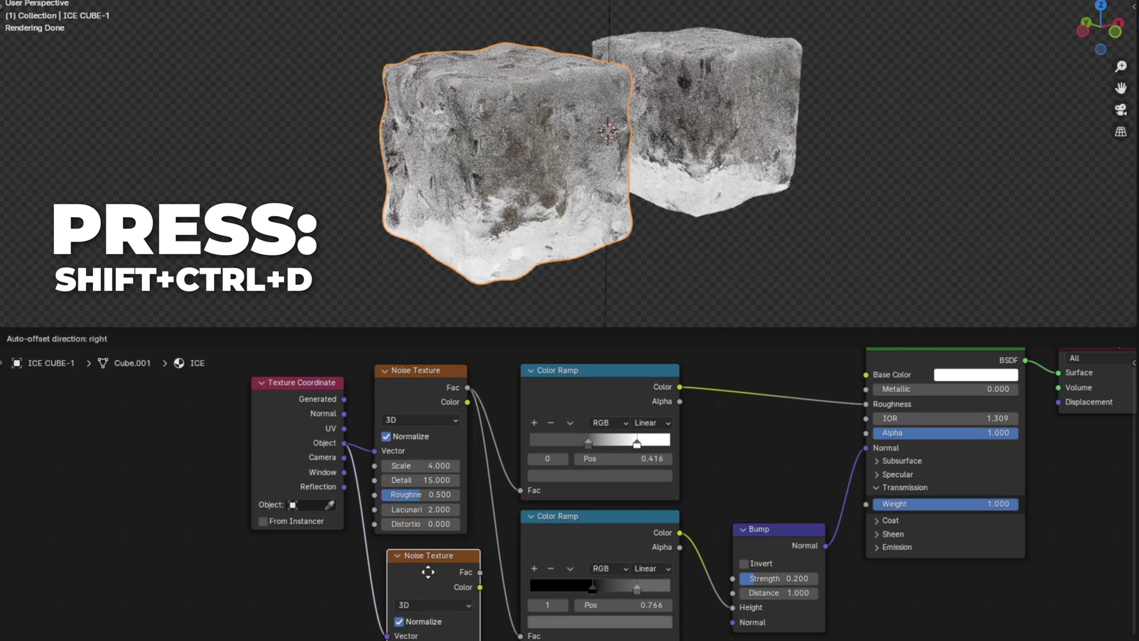
click(418, 572)
scroll(479, 541, down, 3)
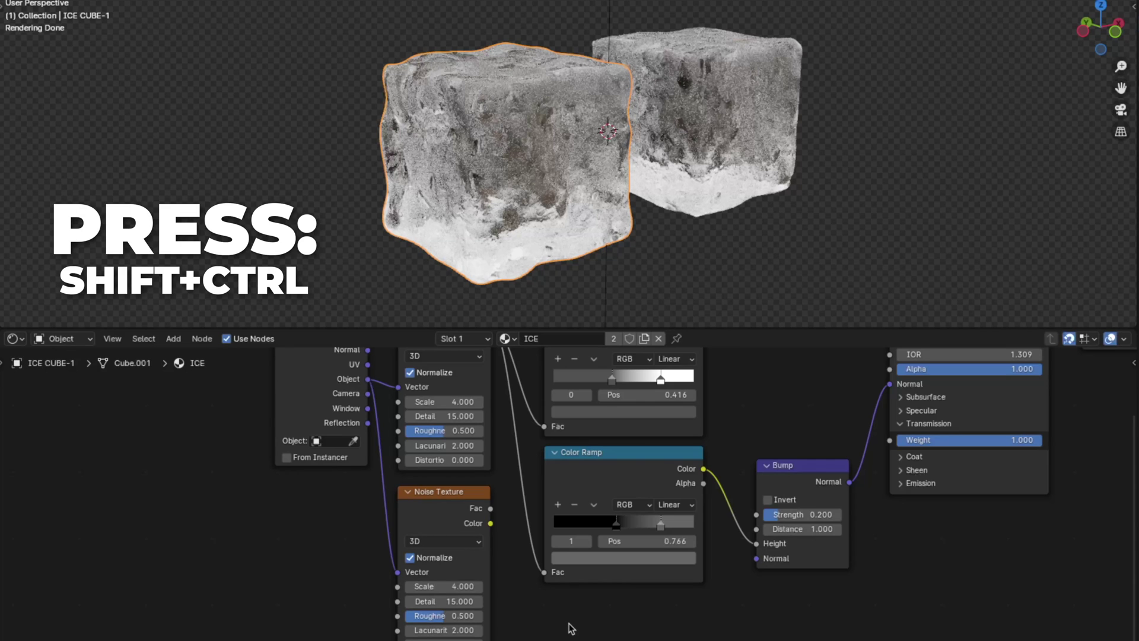
Step: Give the new Noise Texture Scale 1 and Roughness 0.8
ctrl+shift+click(439, 503)
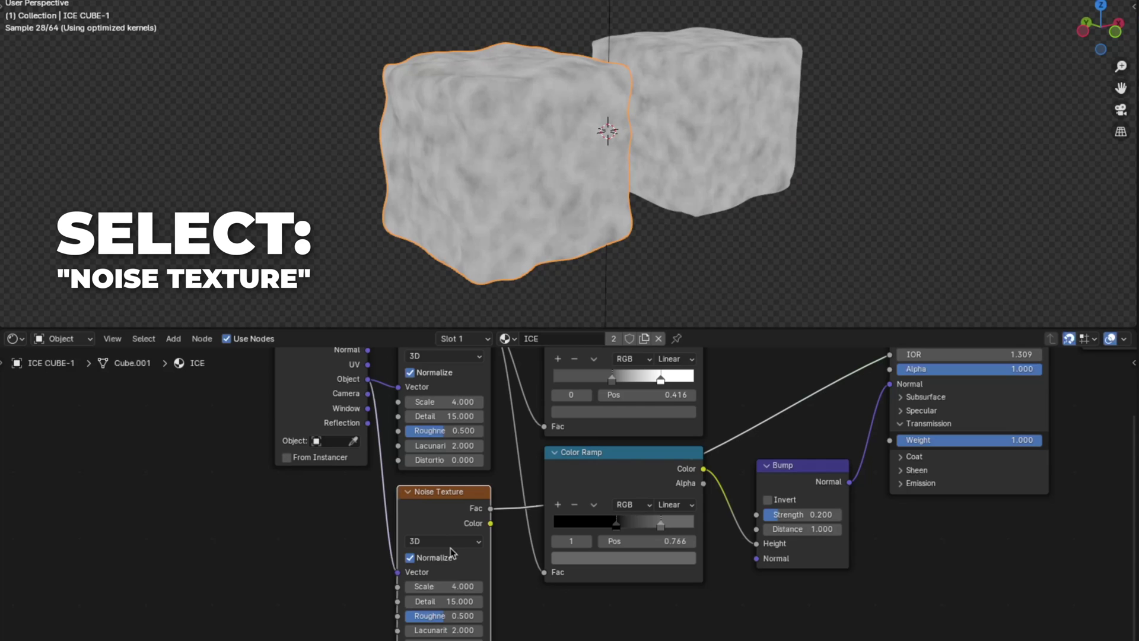
click(445, 585)
text(1)
key(Return)
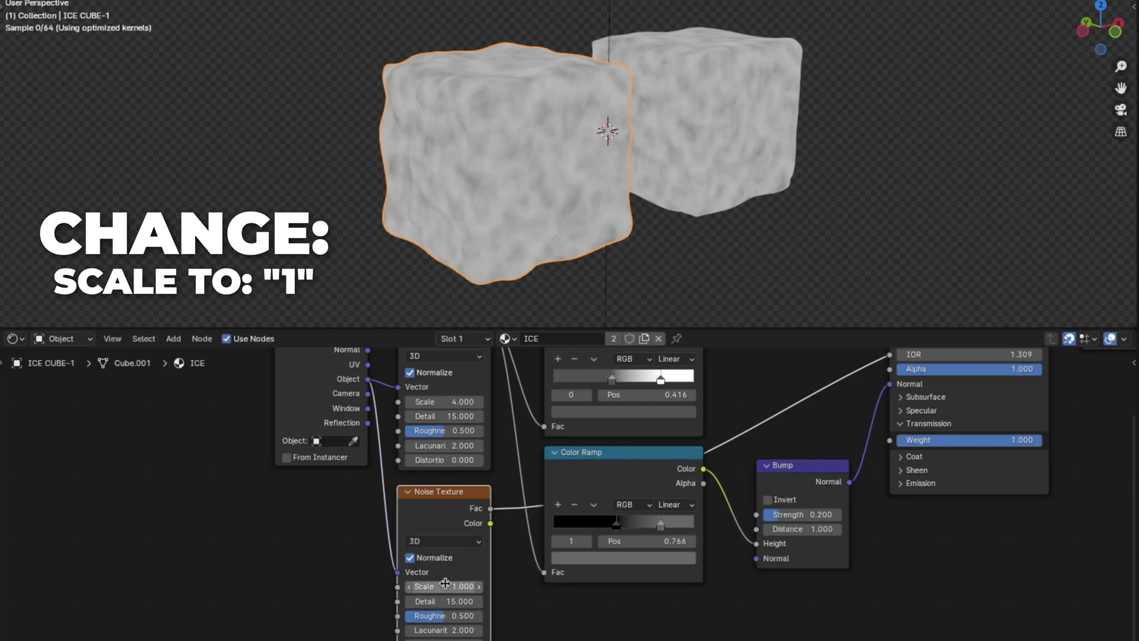
click(460, 617)
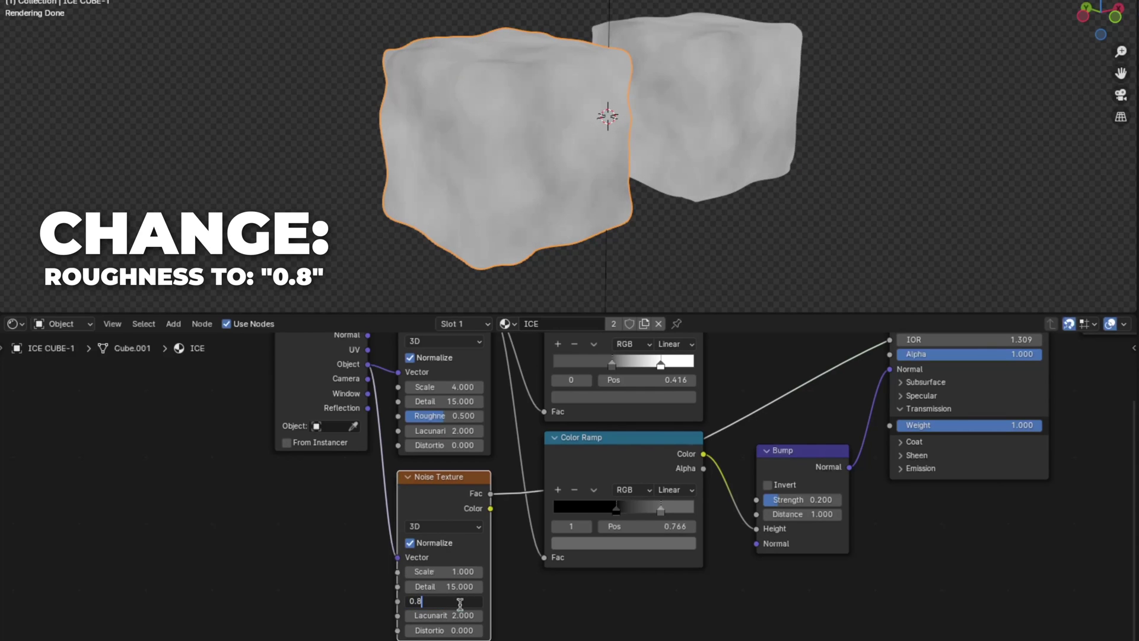
text(0.8)
key(Return)
Step: Chain a duplicated Bump after the first, fed by the new noise, at Strength 0.06
click(808, 451)
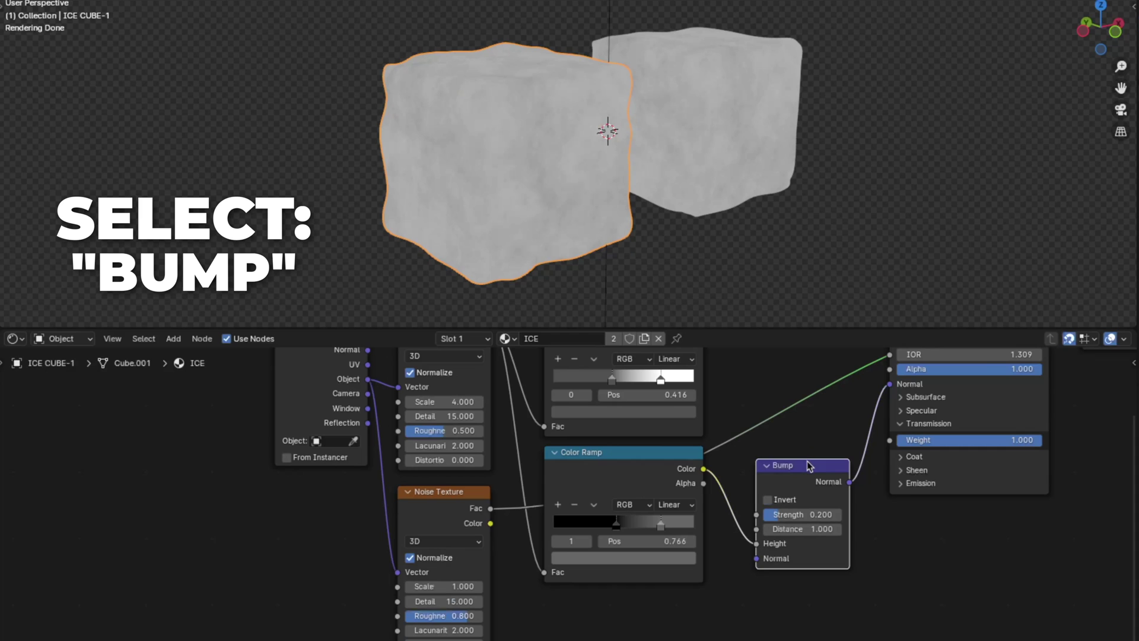
key(shift+d)
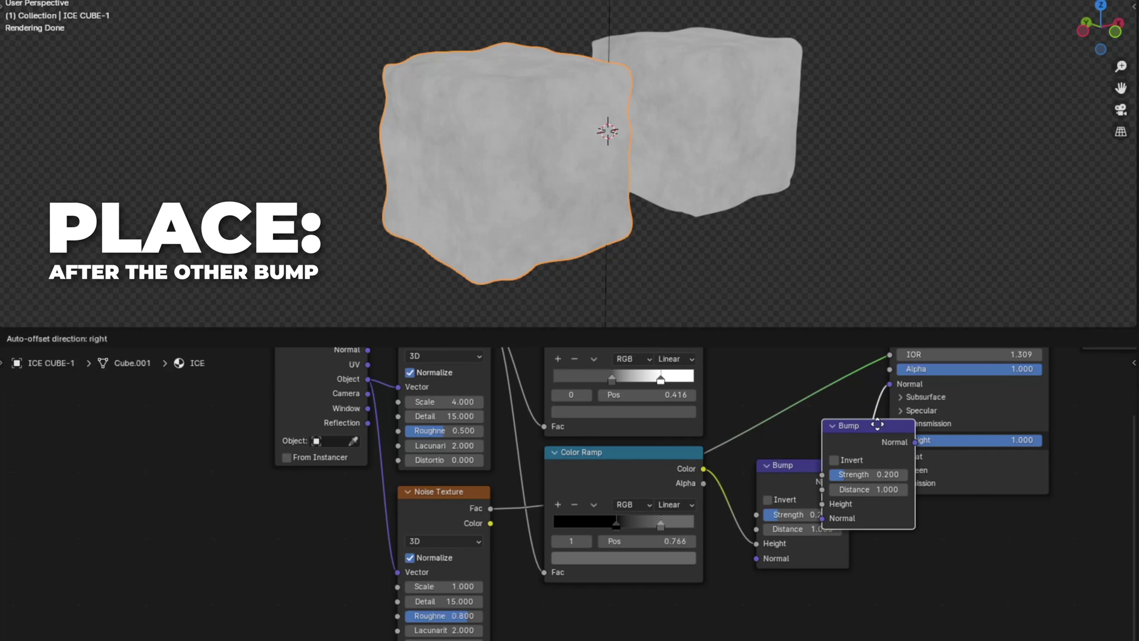
click(879, 427)
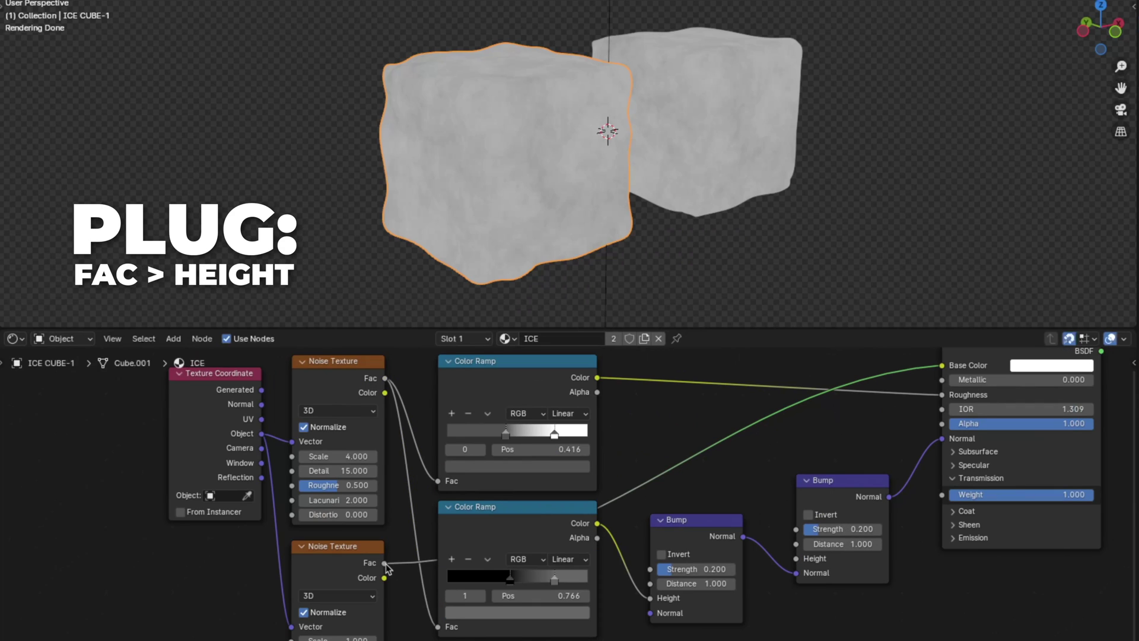
mouse_move(385, 563)
mouse_down()
mouse_move(797, 537)
mouse_move(795, 564)
mouse_up()
scroll(939, 593, right, 5)
scroll(939, 593, up, 3)
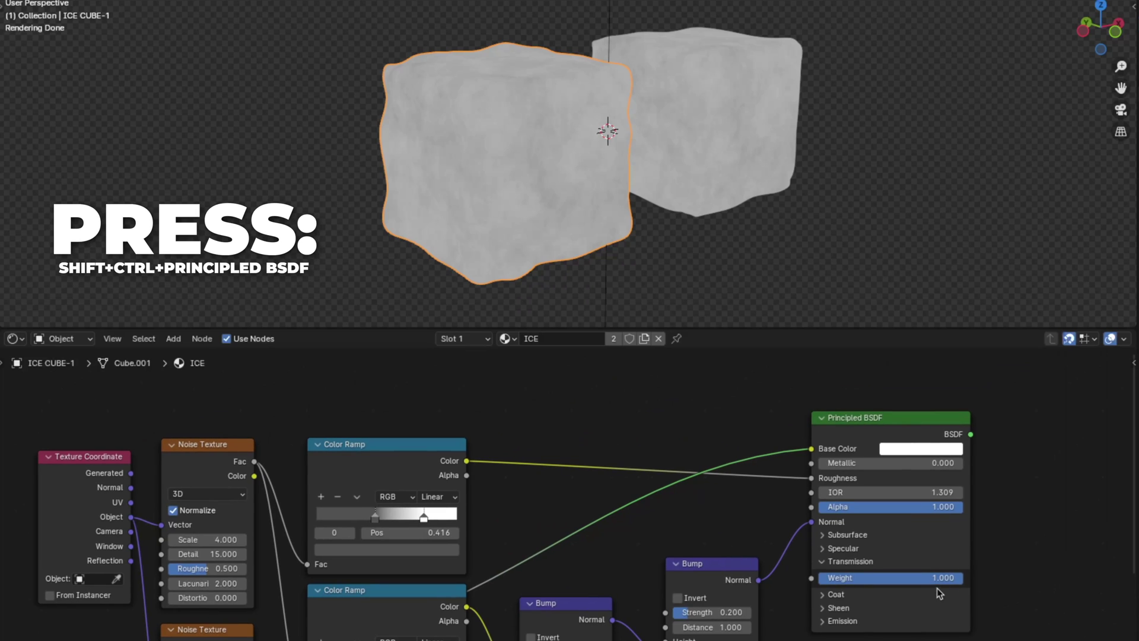
ctrl+shift+click(885, 415)
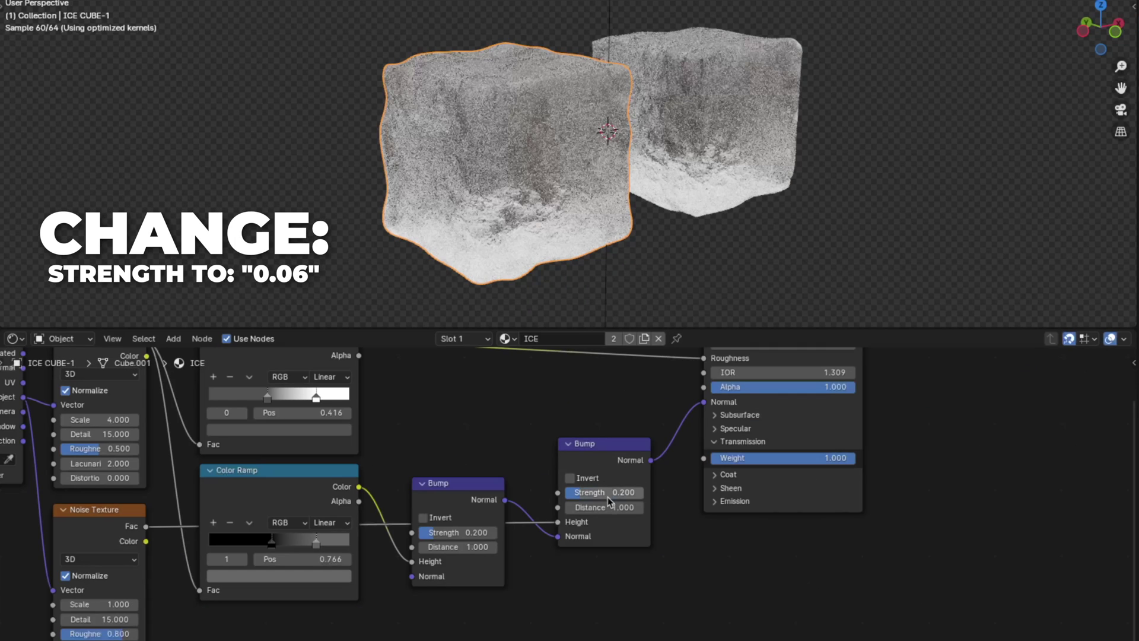
double_click(607, 492)
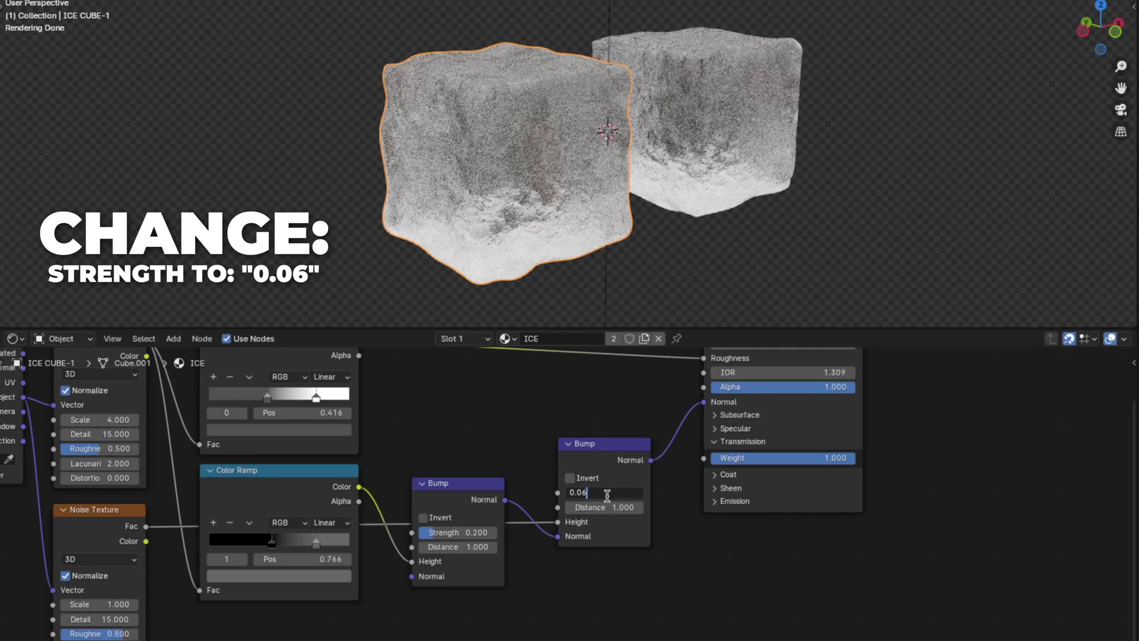
key(Return)
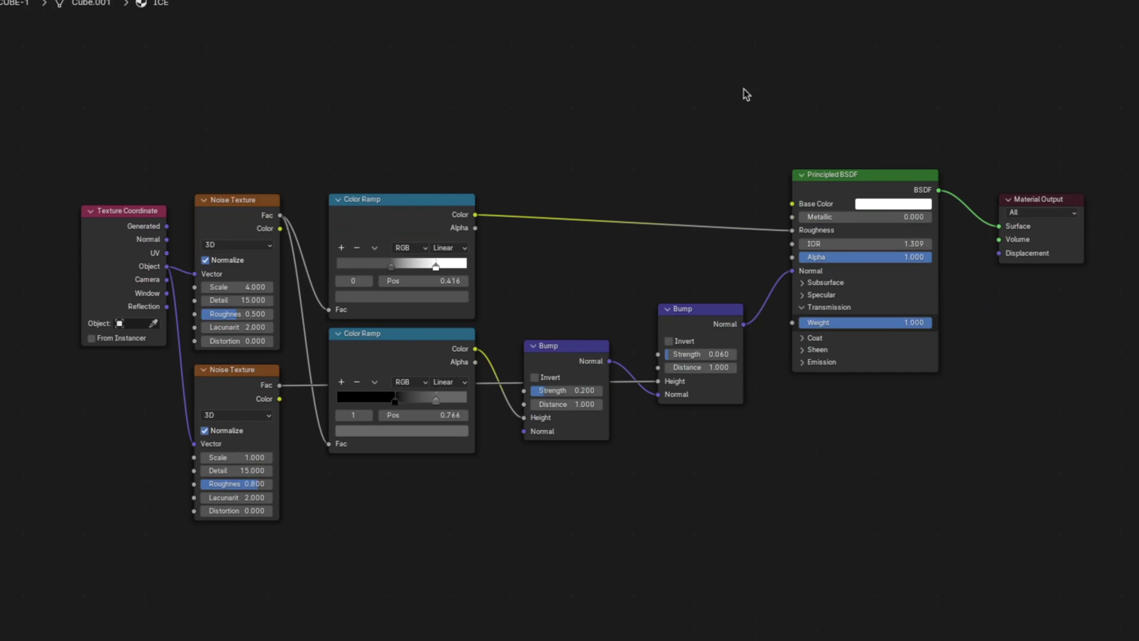